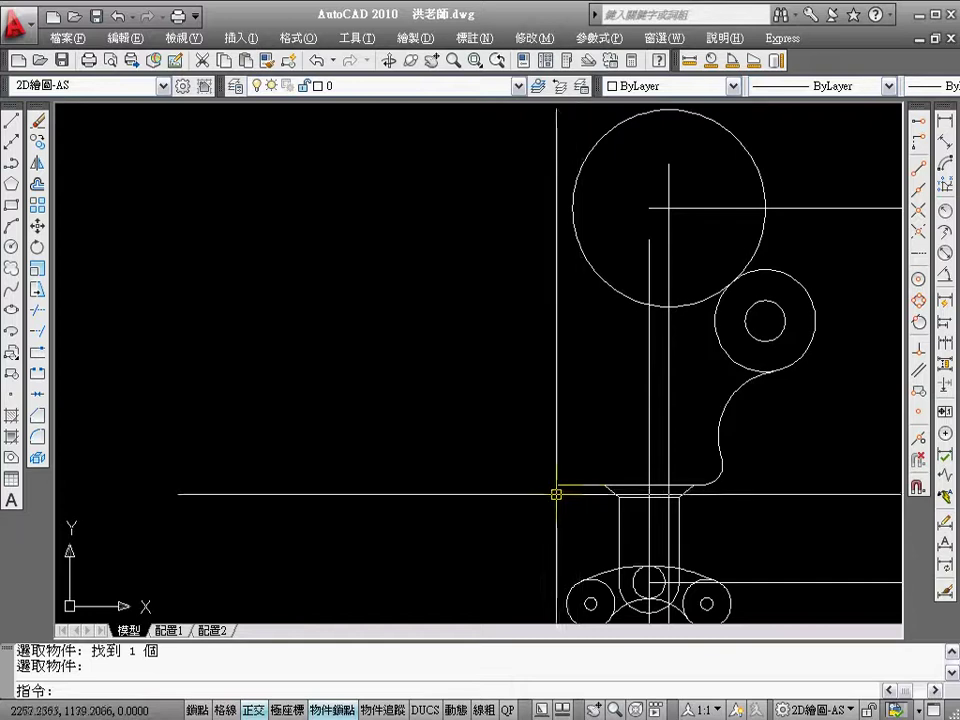
Offset the base line 102 units upward and stretch the new line's left end further left
{"action": "type", "text": "o"}
{"action": "key", "text": "Return"}
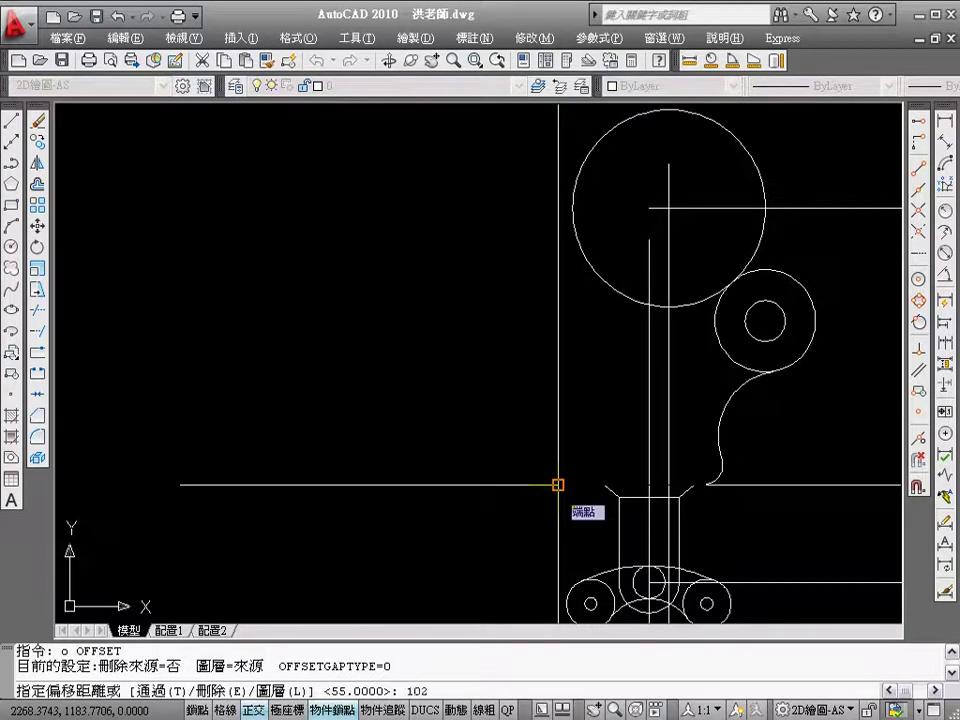
{"action": "key", "text": "Return"}
{"action": "left_click", "coordinate": [557, 484]}
{"action": "left_click", "coordinate": [527, 420]}
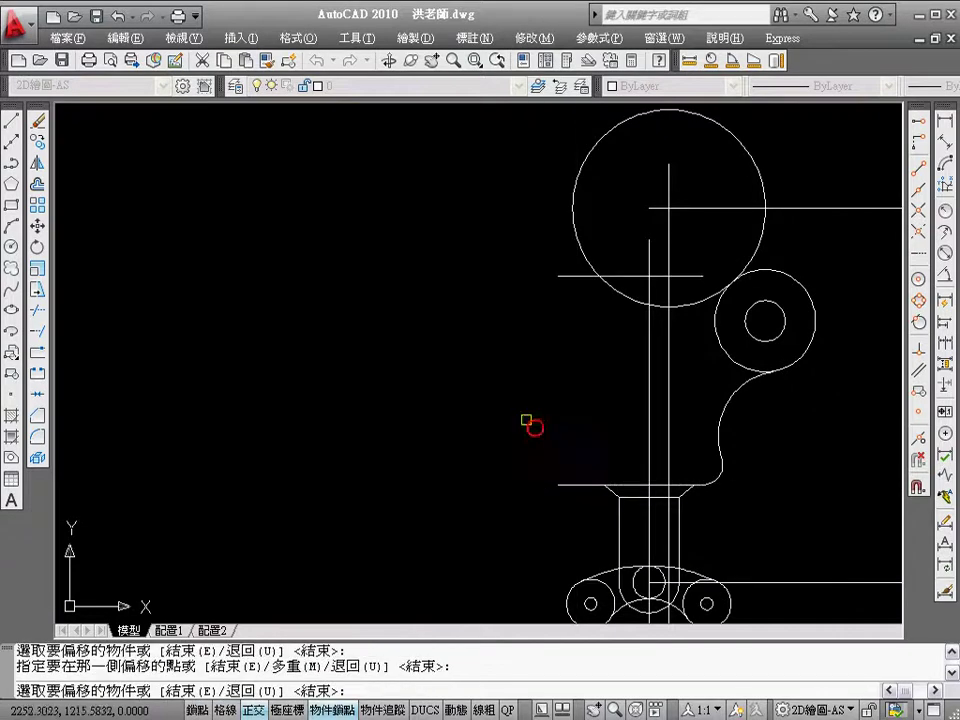
{"action": "key", "text": "Return"}
{"action": "left_click", "coordinate": [557, 277]}
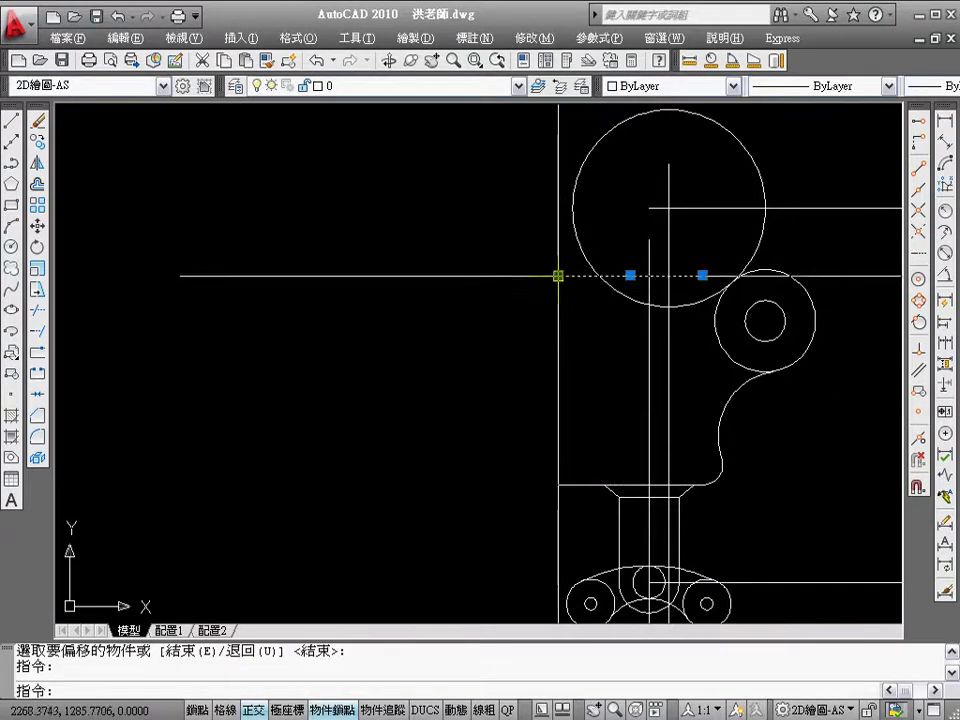
{"action": "left_click", "coordinate": [557, 275]}
{"action": "left_click", "coordinate": [321, 275]}
{"action": "key", "text": "Escape"}
{"action": "key", "text": "Escape"}
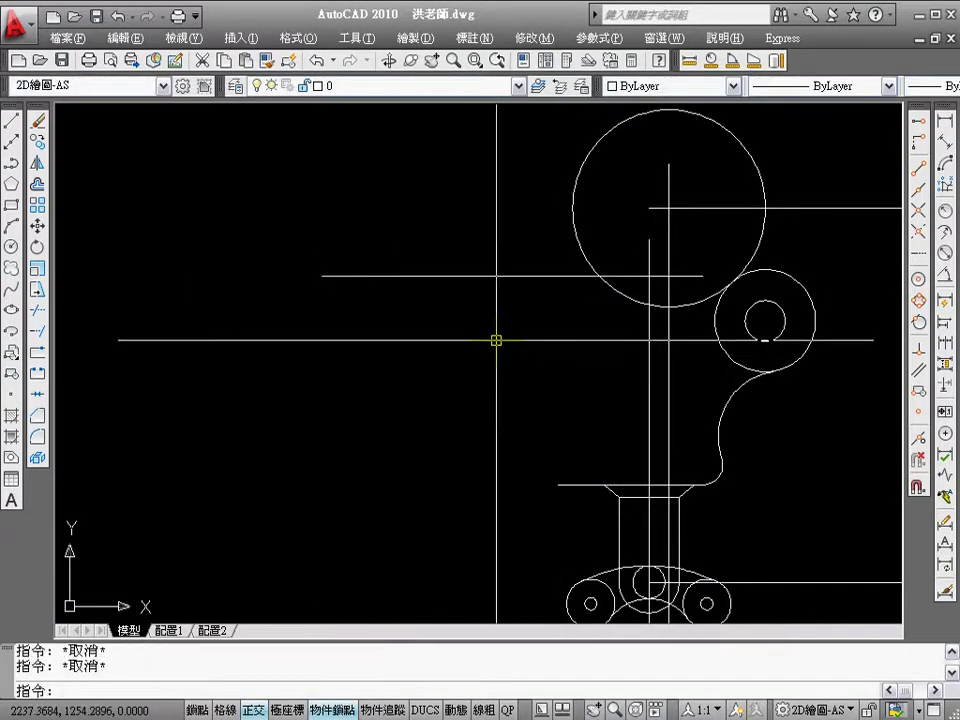
Offset the large upper circle 33 units outward as a helper circle
{"action": "type", "text": "o"}
{"action": "key", "text": "Return"}
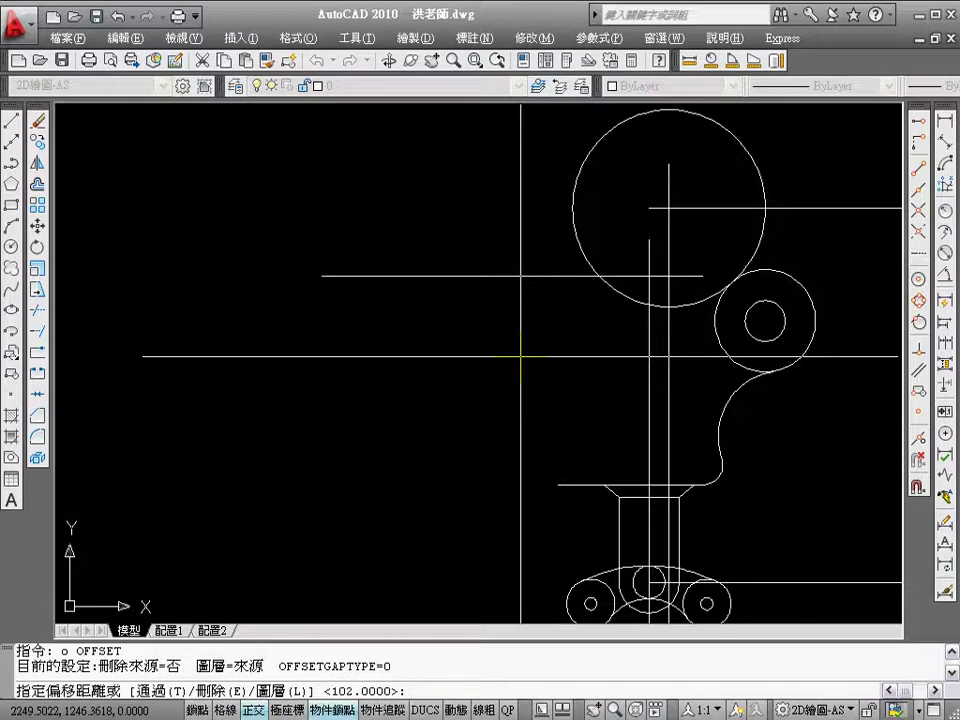
{"action": "type", "text": "33"}
{"action": "key", "text": "Return"}
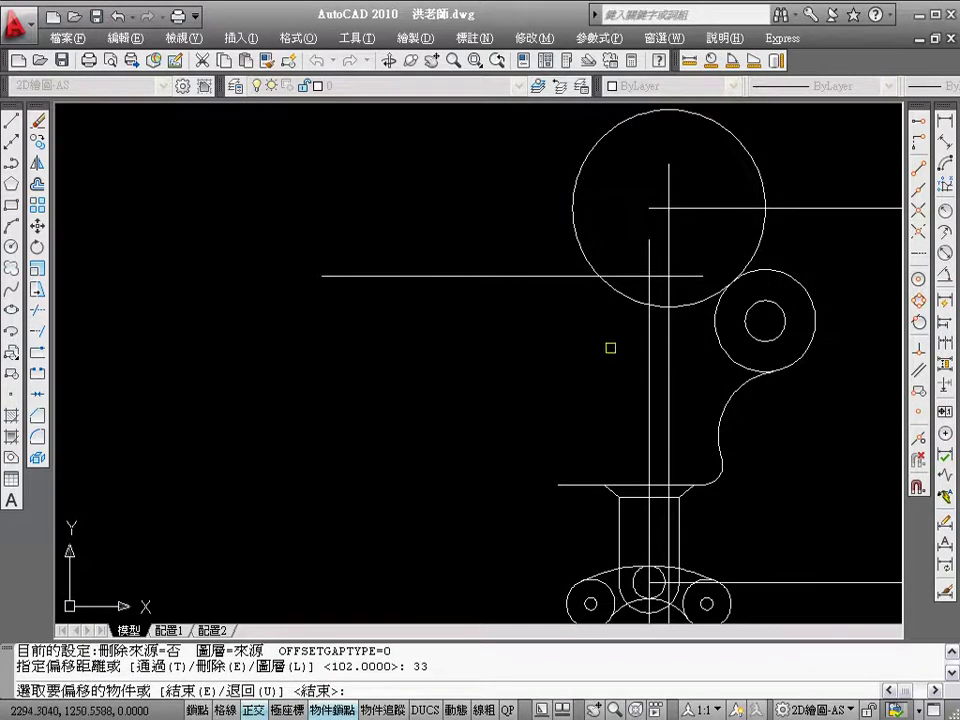
{"action": "left_click", "coordinate": [617, 289]}
{"action": "left_click", "coordinate": [553, 340]}
{"action": "key", "text": "Return"}
Start a circle centred where the helper circle crosses the new line
{"action": "type", "text": "c"}
{"action": "key", "text": "Return"}
{"action": "left_click", "coordinate": [520, 275]}
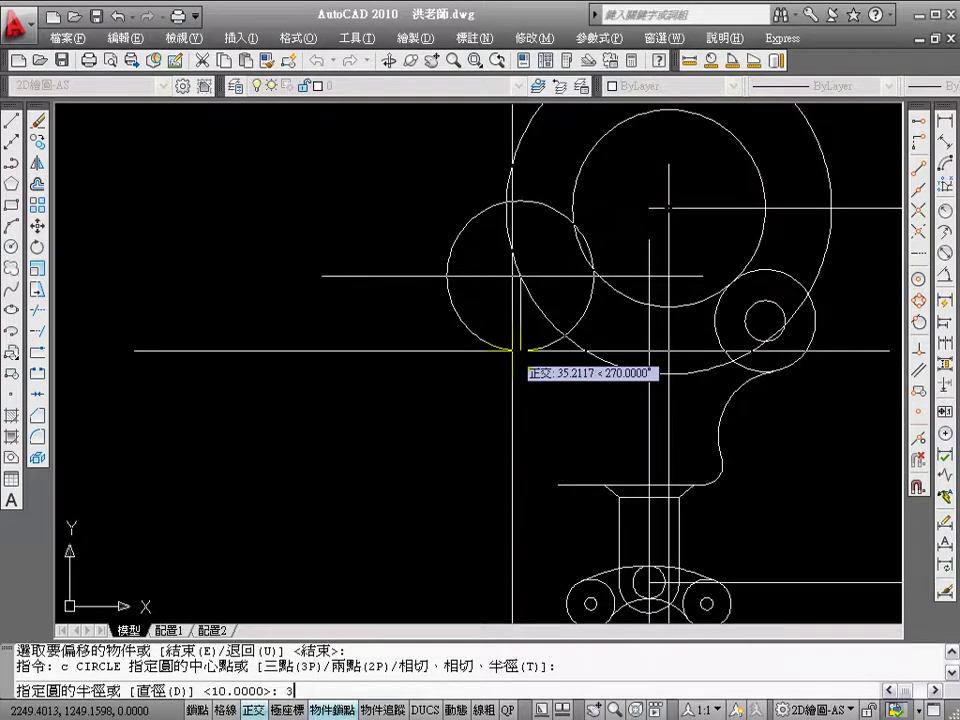
Finish the radius-33 circle and erase the helper offset circle
{"action": "type", "text": "3"}
{"action": "key", "text": "Escape"}
{"action": "key", "text": "Escape"}
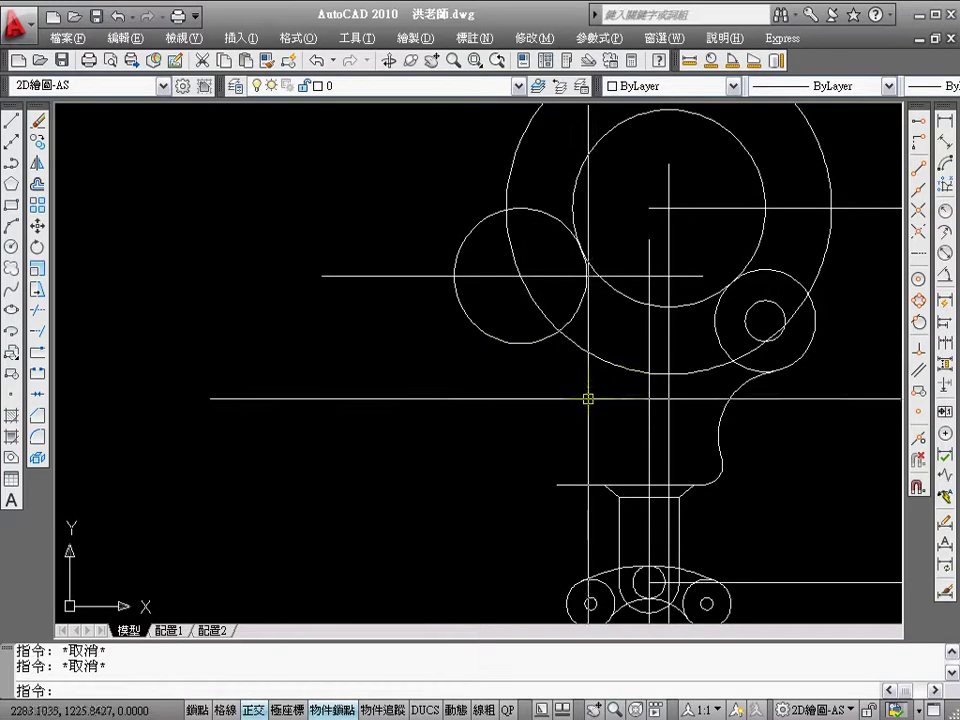
{"action": "type", "text": "e"}
{"action": "key", "text": "Return"}
{"action": "left_click", "coordinate": [606, 356]}
{"action": "key", "text": "Return"}
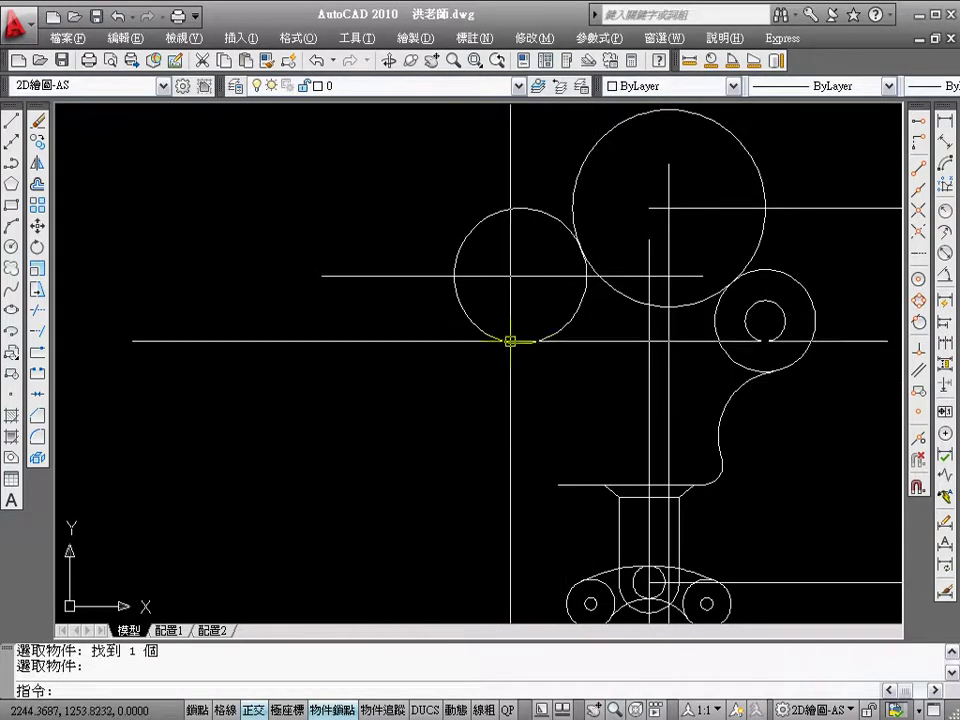
Draw a radius-105 circle centred on the base-line intersection
{"action": "type", "text": "c"}
{"action": "key", "text": "Return"}
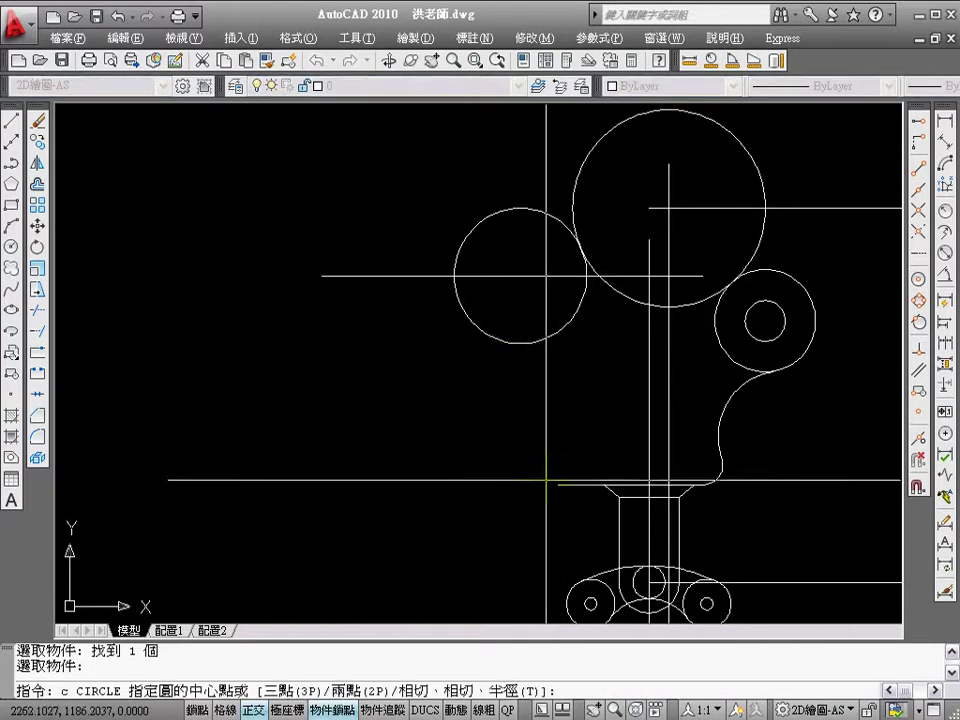
{"action": "left_click", "coordinate": [557, 484]}
{"action": "type", "text": "105"}
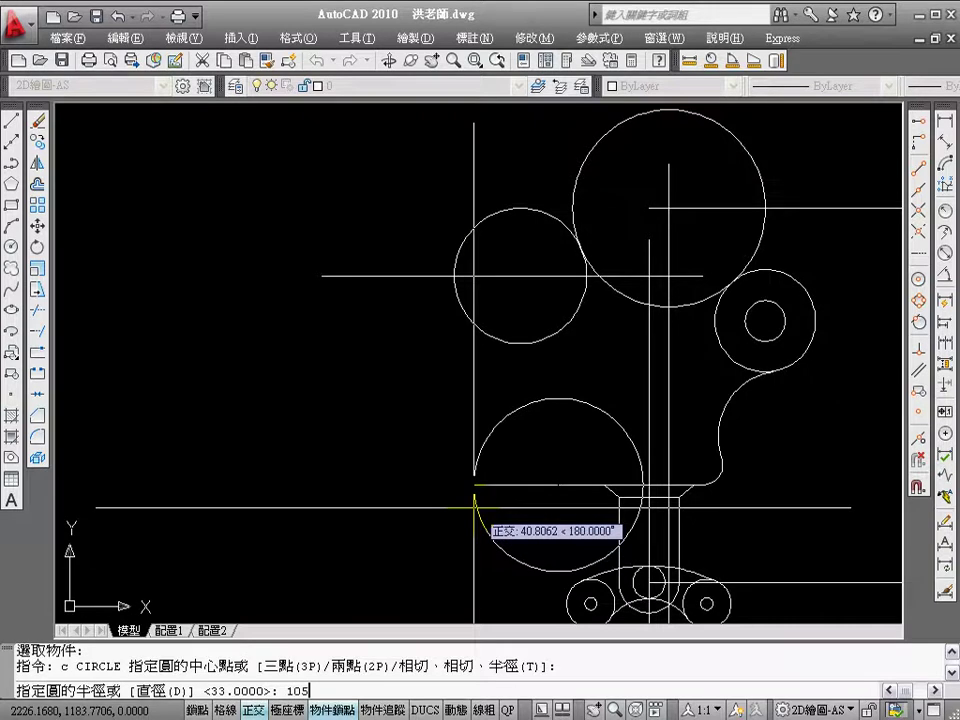
{"action": "key", "text": "Return"}
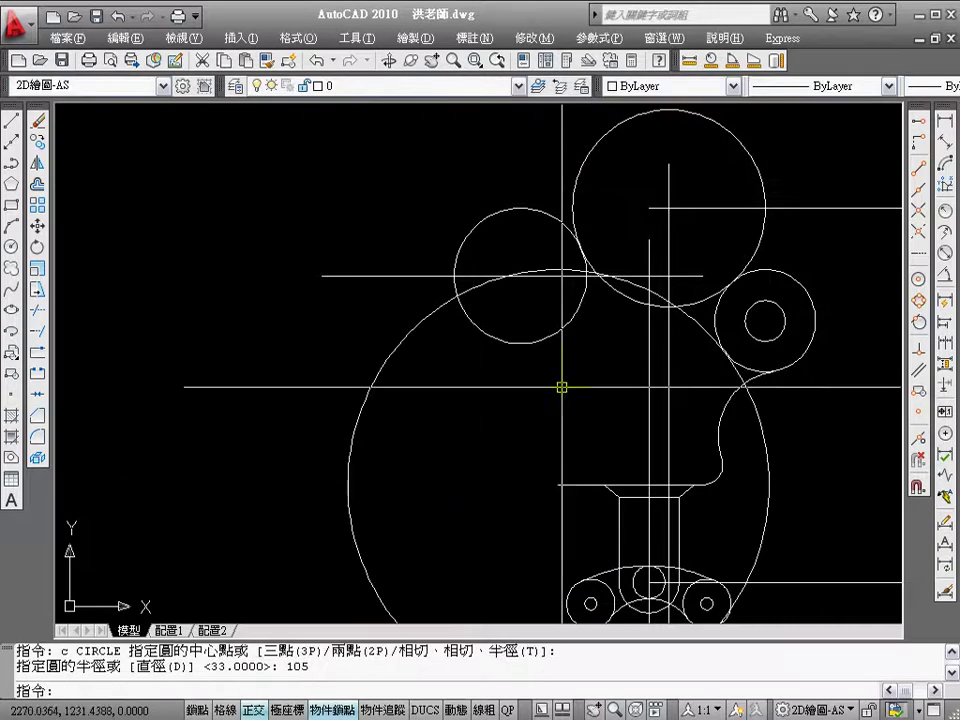
{"action": "left_click", "coordinate": [560, 328]}
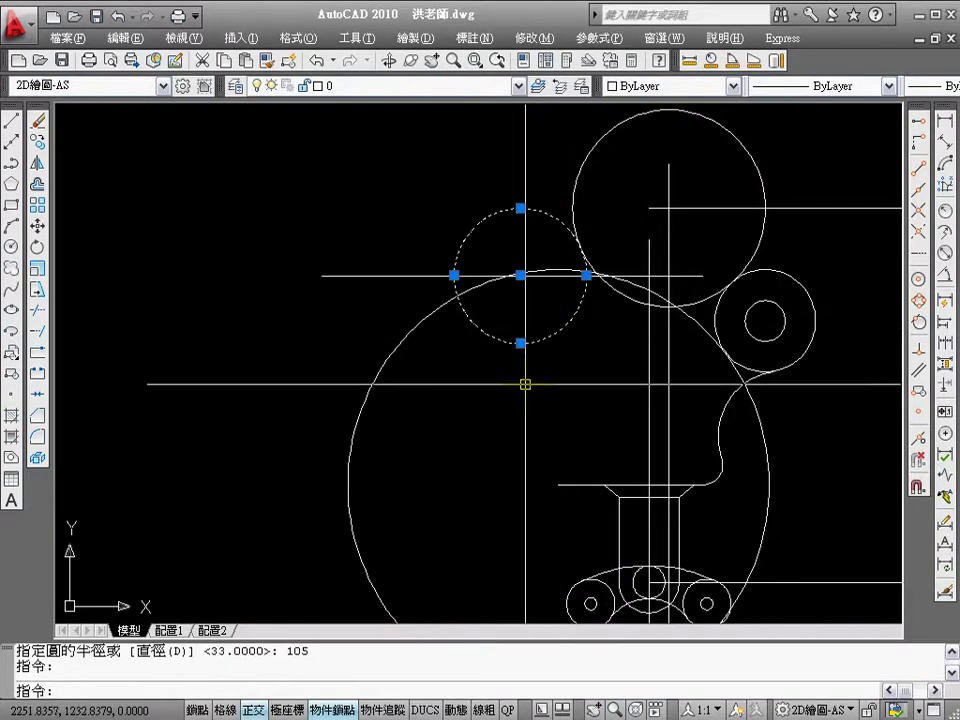
{"action": "key", "text": "Escape"}
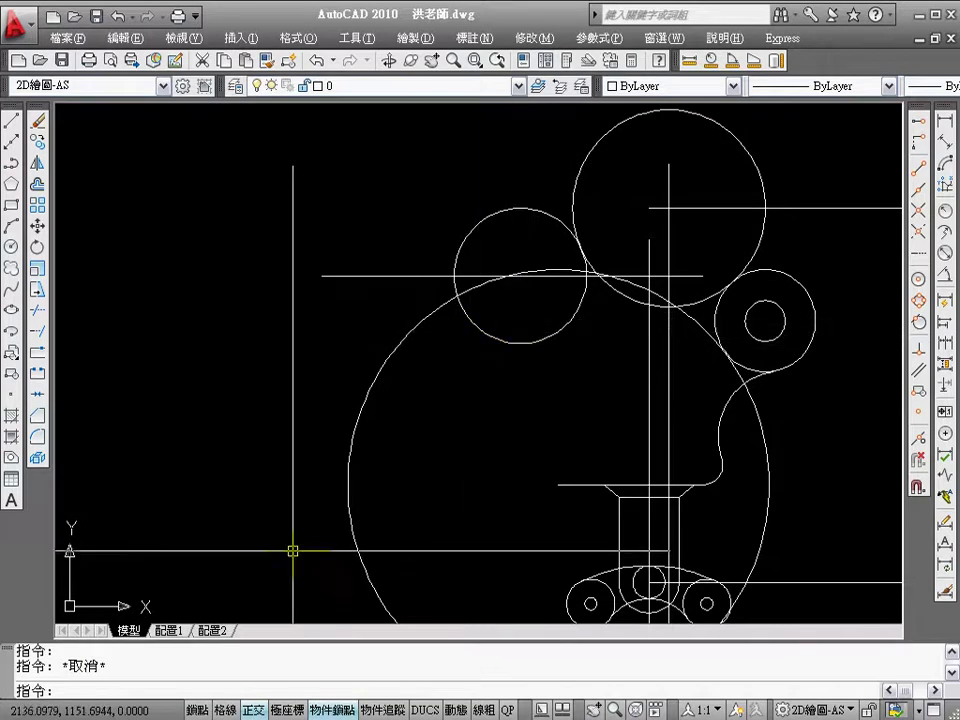
Calculate 105 − 66 = 39 in Windows Calculator, then close it
{"action": "key", "text": "super"}
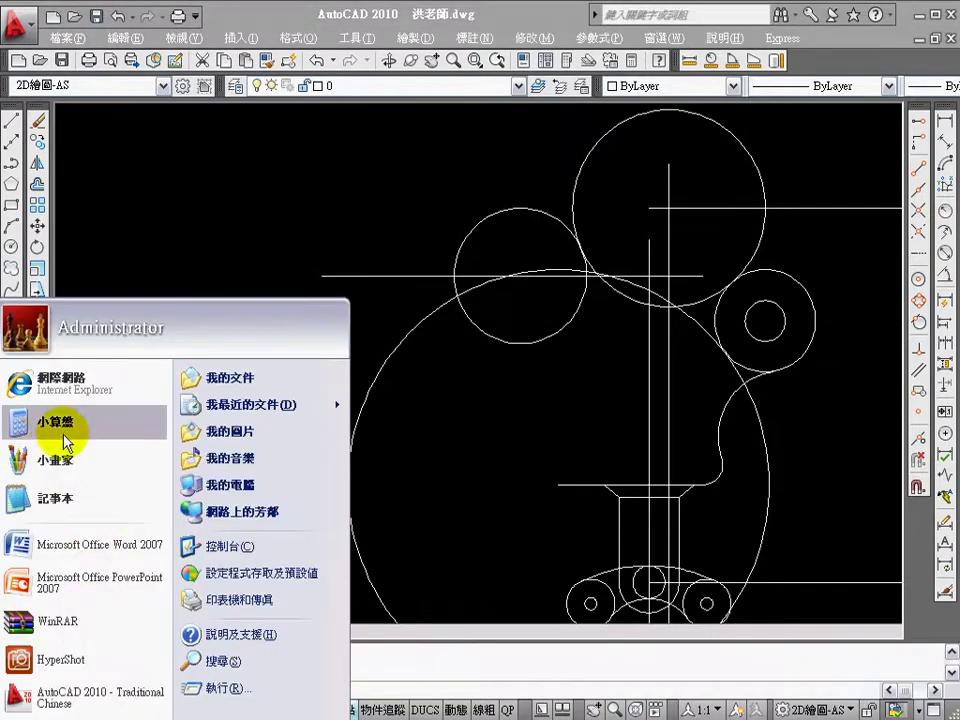
{"action": "left_click", "coordinate": [100, 422]}
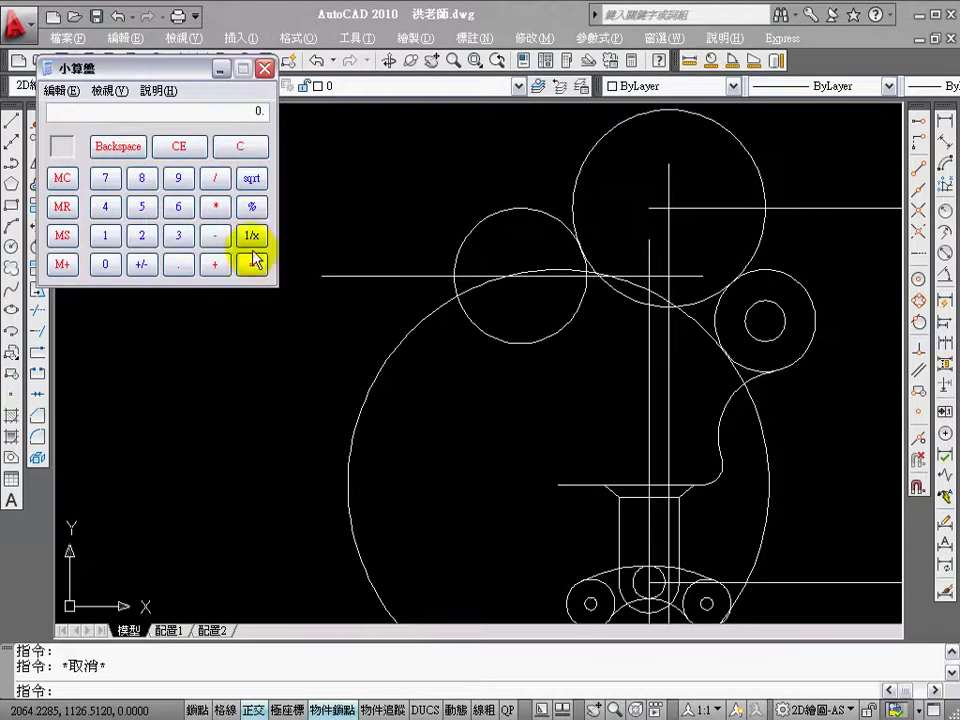
{"action": "left_click", "coordinate": [105, 235]}
{"action": "left_click", "coordinate": [105, 264]}
{"action": "left_click", "coordinate": [145, 212]}
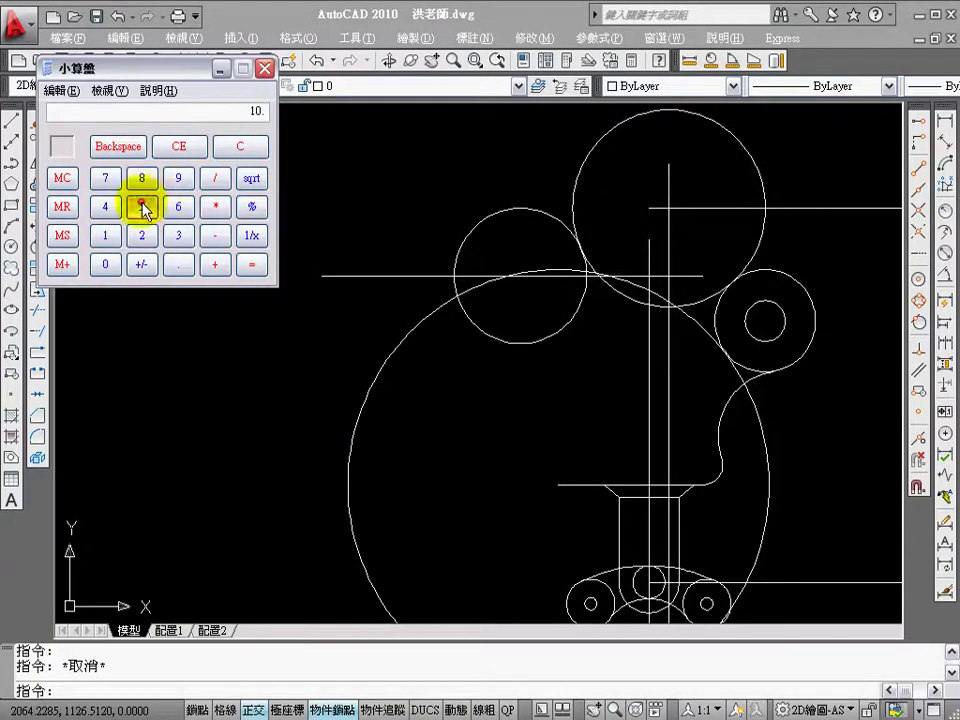
{"action": "left_click", "coordinate": [218, 236]}
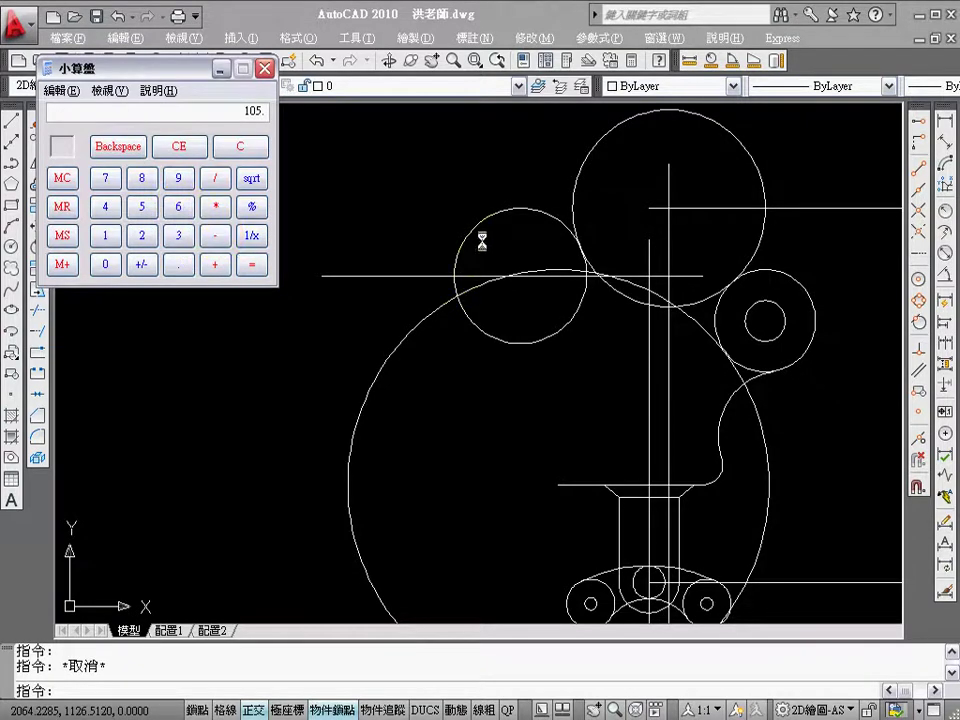
{"action": "left_click", "coordinate": [178, 207]}
{"action": "left_click", "coordinate": [178, 207]}
{"action": "left_click", "coordinate": [255, 266]}
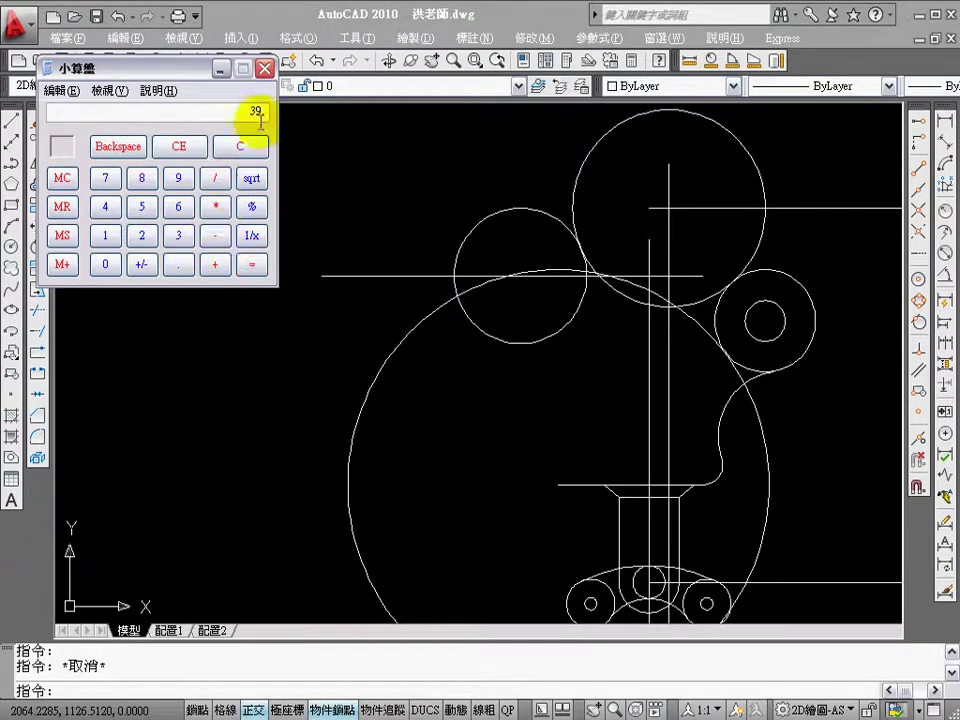
{"action": "left_click", "coordinate": [264, 68]}
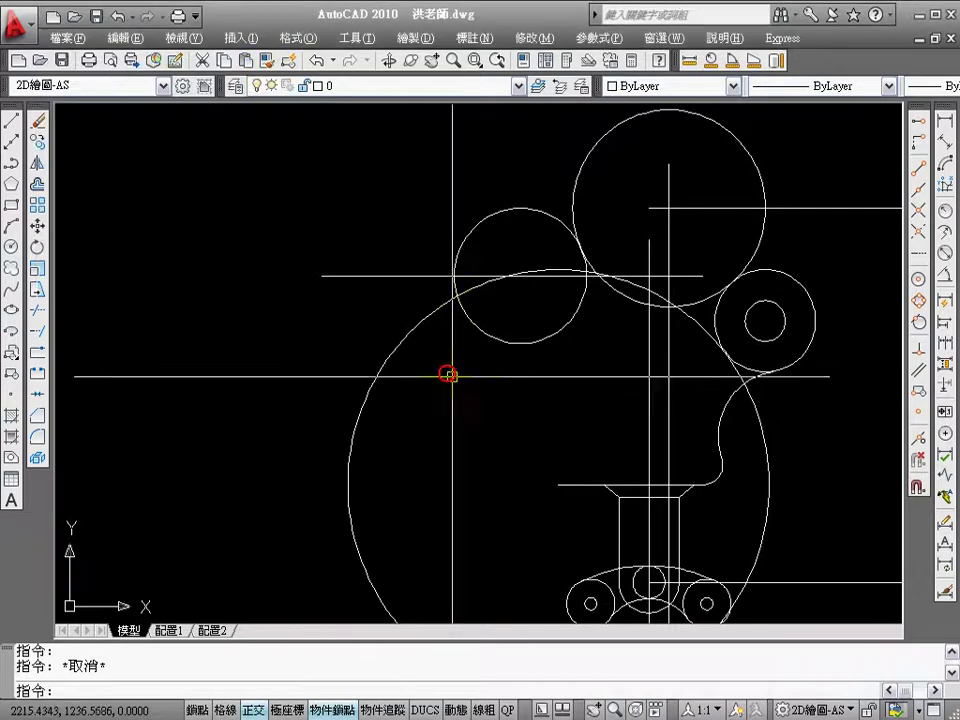
{"action": "left_click", "coordinate": [479, 691]}
{"action": "type", "text": "o"}
Offset the radius-33 circle outward by 39
{"action": "key", "text": "Return"}
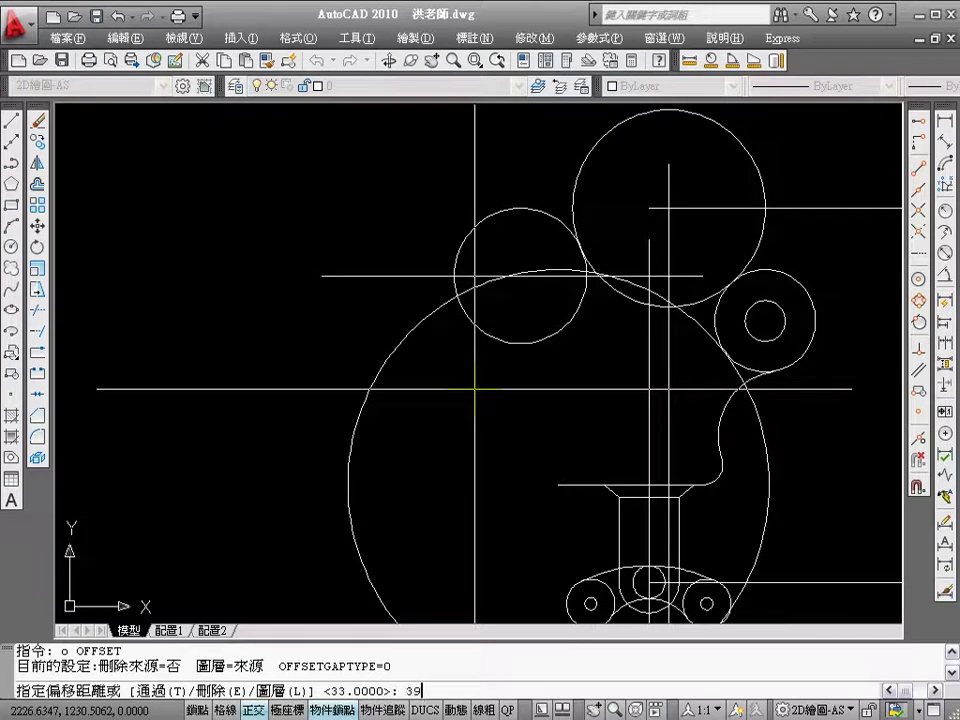
{"action": "key", "text": "Return"}
{"action": "left_click", "coordinate": [517, 341]}
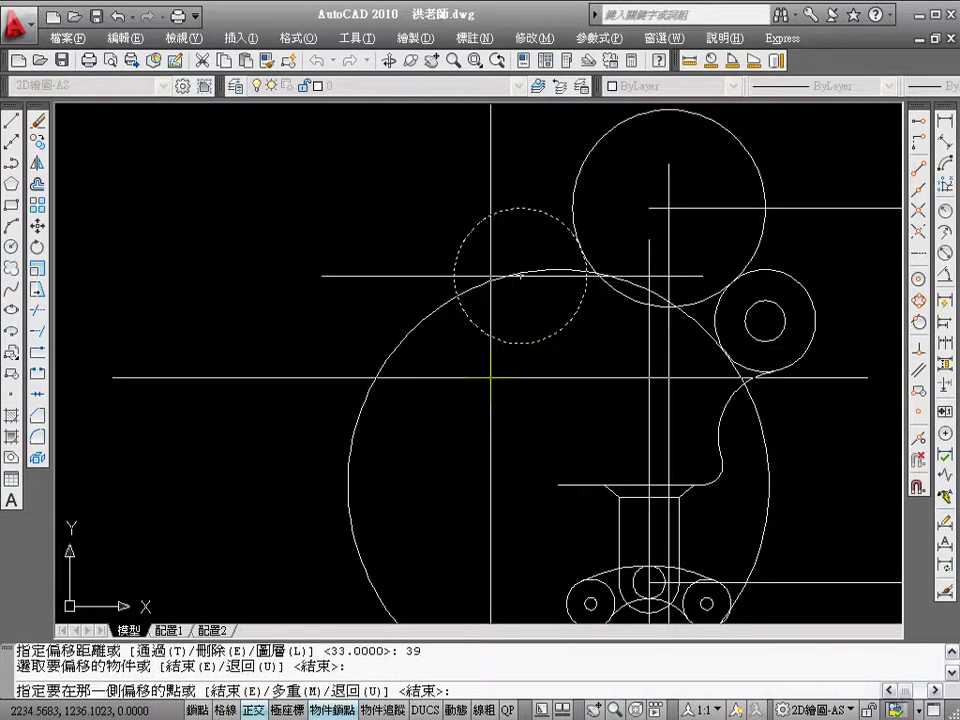
{"action": "left_click", "coordinate": [490, 377]}
{"action": "key", "text": "Return"}
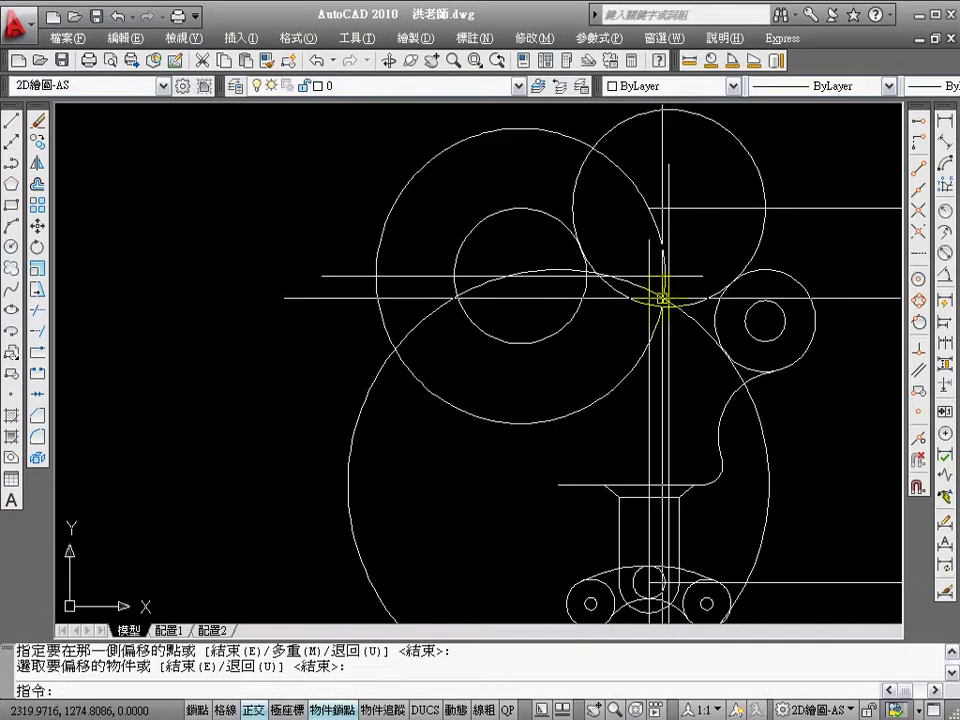
Start a circle centred at the intersection of the two large circles
{"action": "left_click", "coordinate": [694, 328]}
{"action": "left_click", "coordinate": [621, 372]}
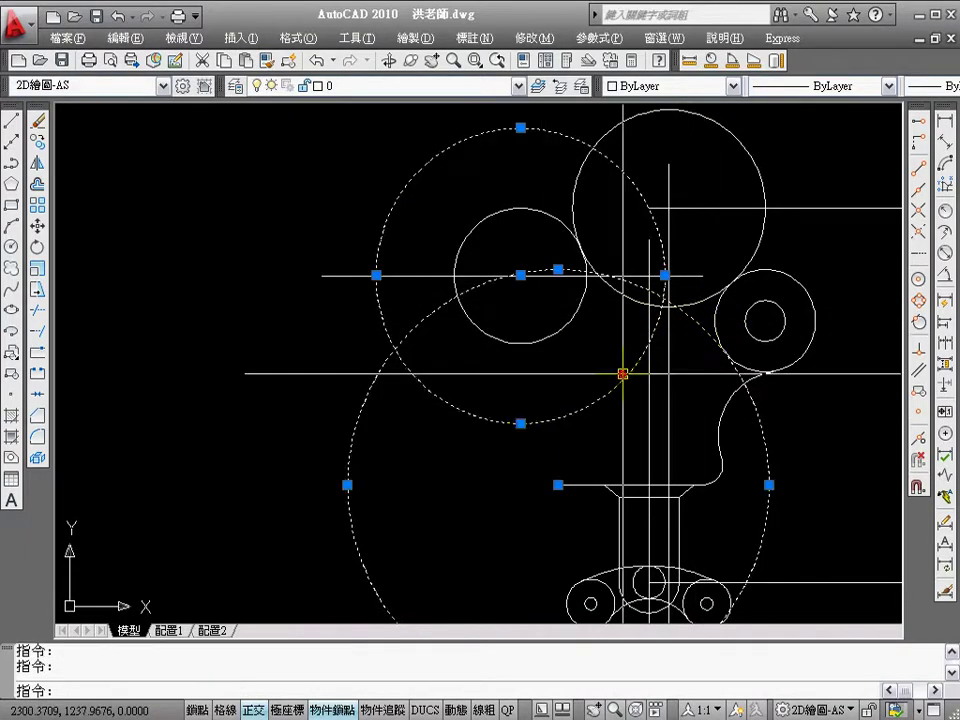
{"action": "key", "text": "Escape"}
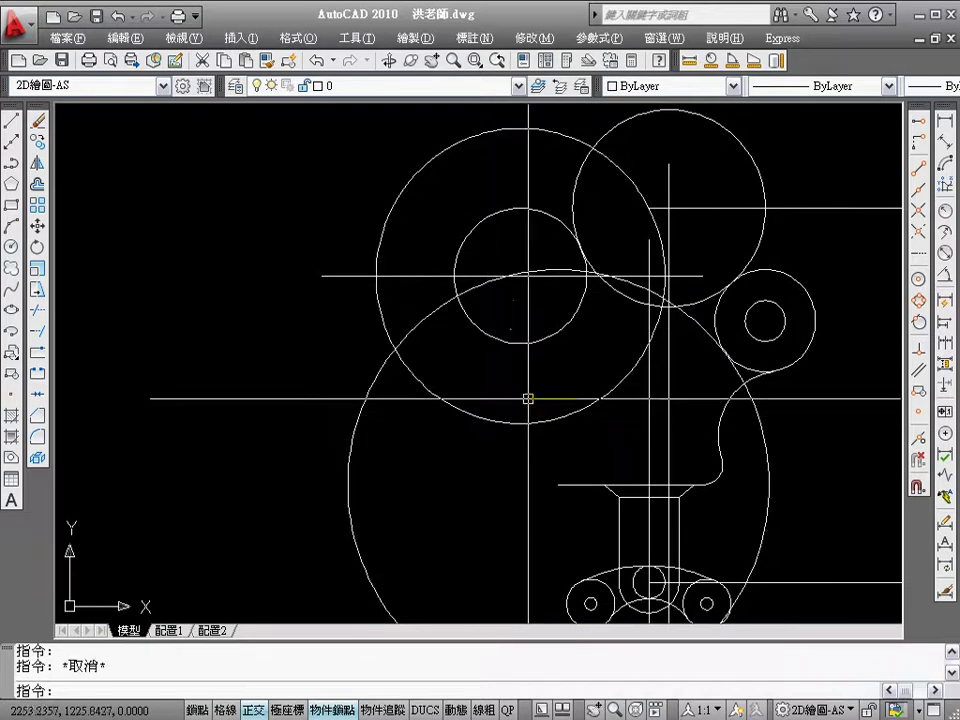
{"action": "type", "text": "c"}
{"action": "key", "text": "Return"}
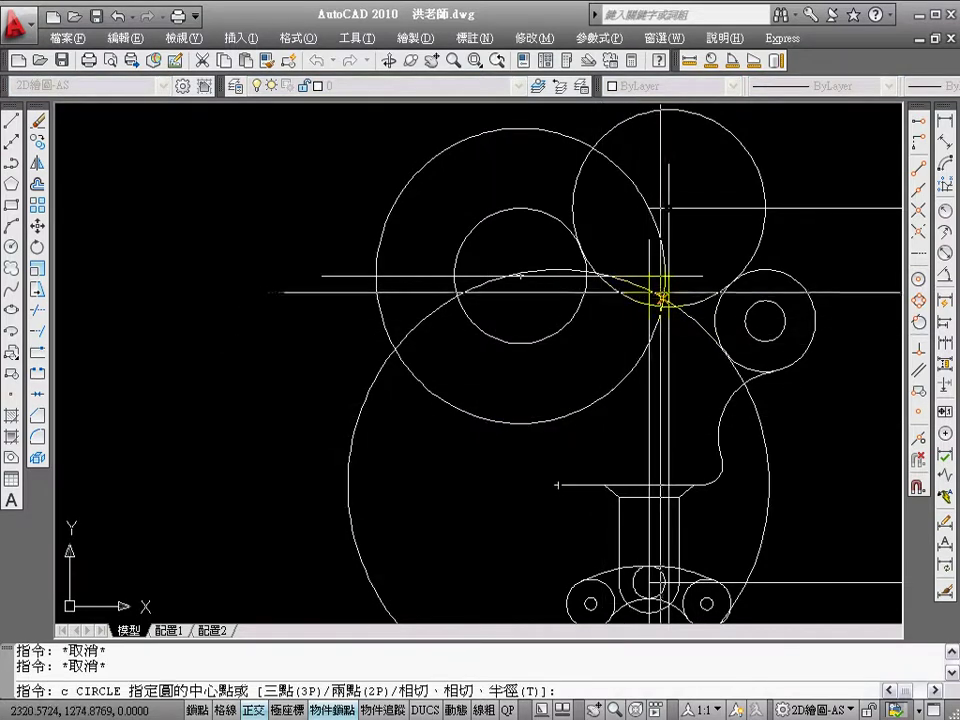
{"action": "left_click", "coordinate": [662, 298]}
{"action": "type", "text": "105"}
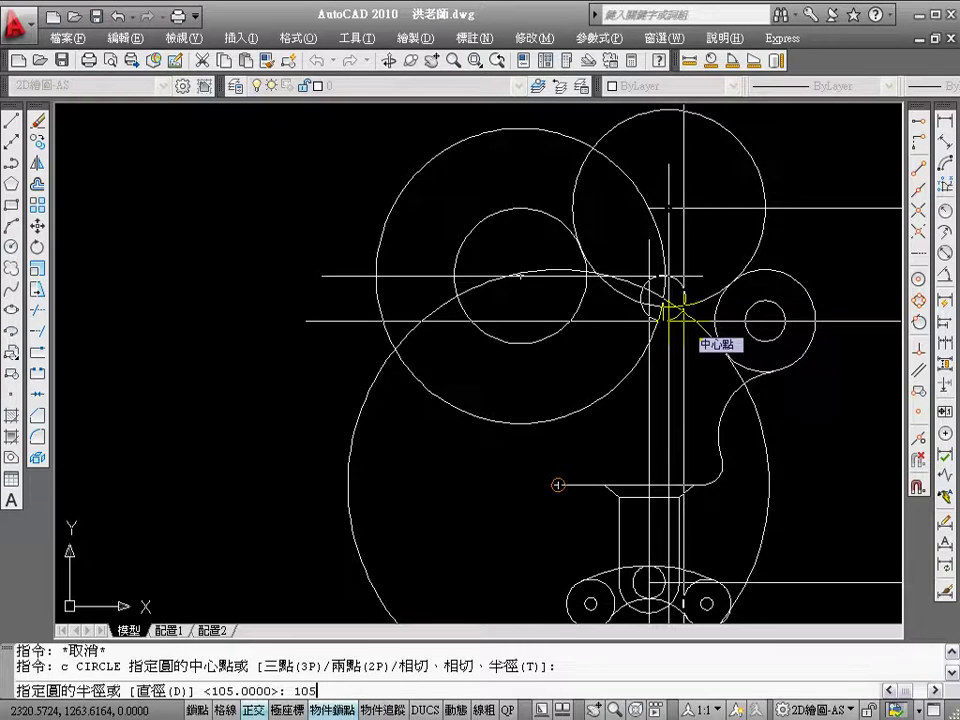
Complete the radius-105 circle and erase the two large construction circles
{"action": "key", "text": "Return"}
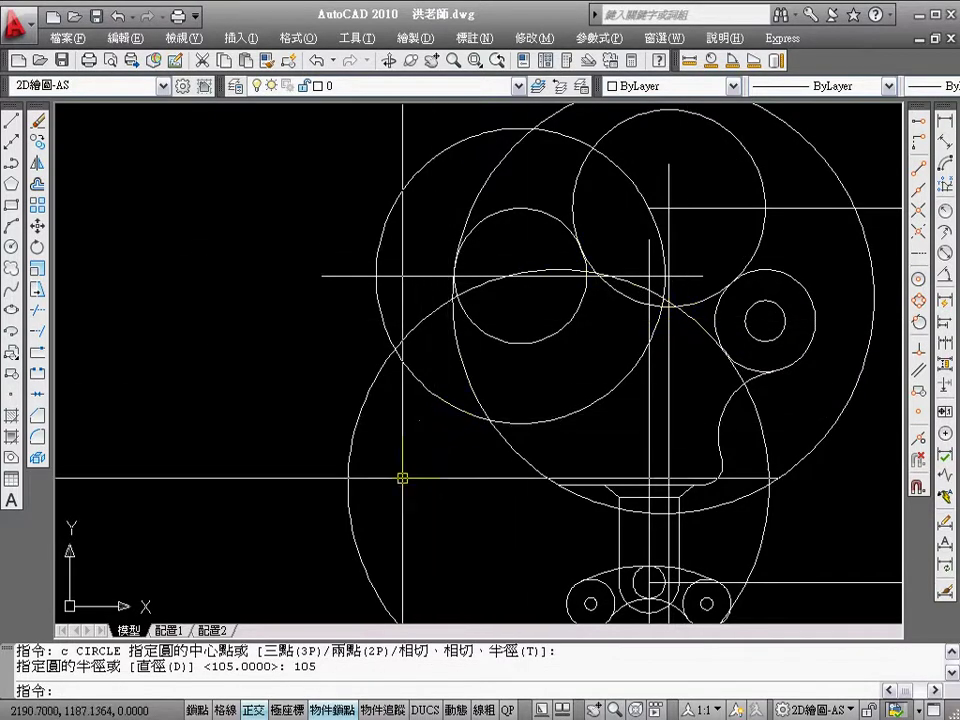
{"action": "type", "text": "e"}
{"action": "key", "text": "Return"}
{"action": "left_click", "coordinate": [430, 438]}
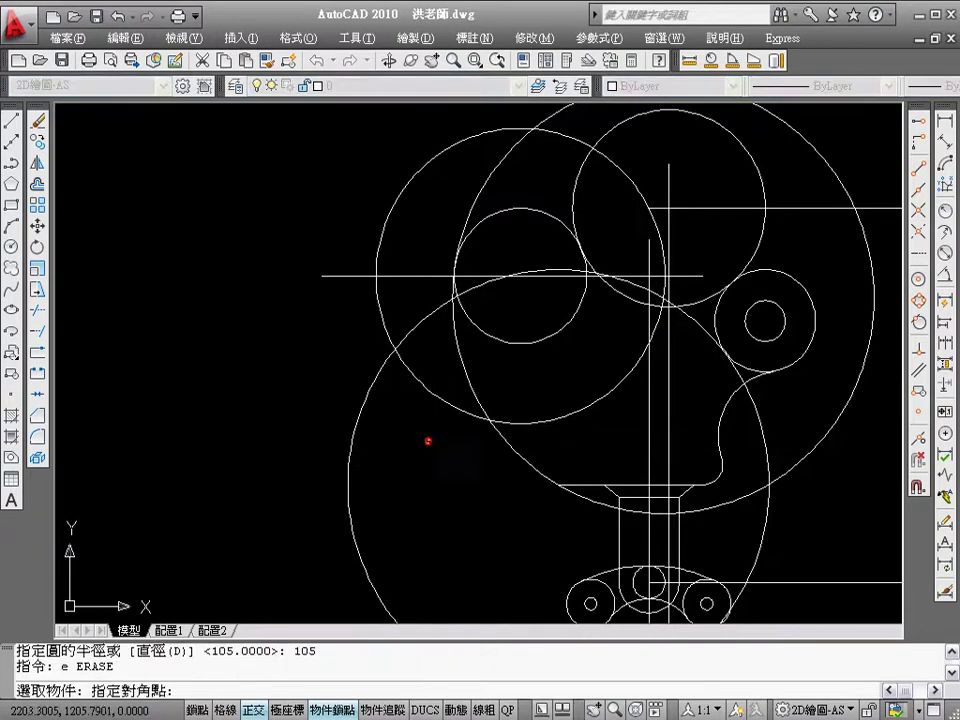
{"action": "left_click", "coordinate": [354, 321]}
{"action": "key", "text": "Return"}
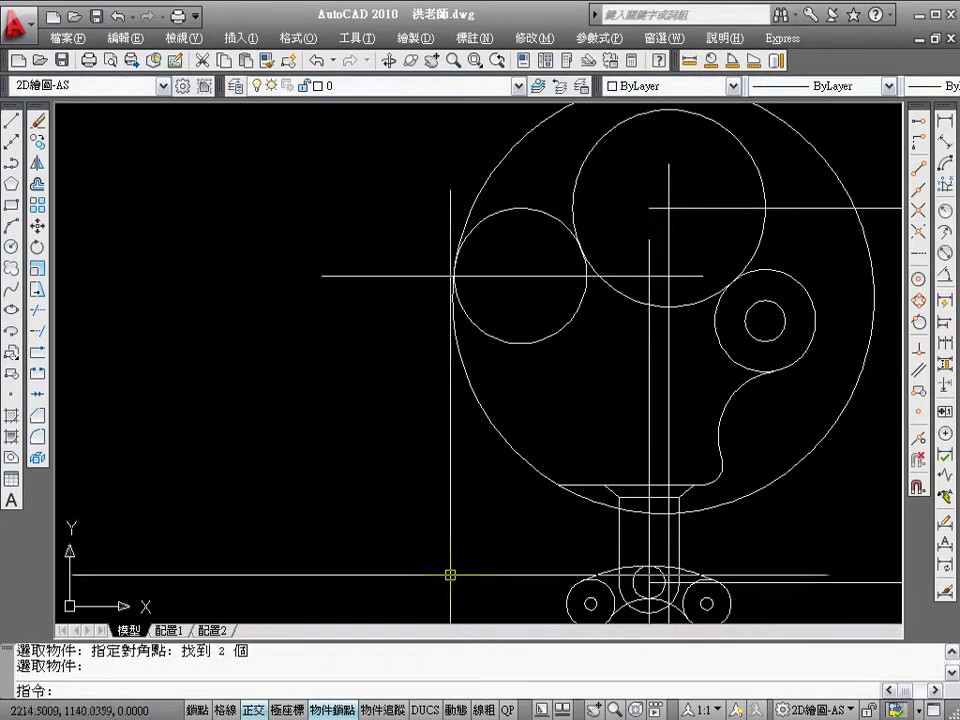
Trim the big circle's upper right arc using the short horizontal line and left circle as edges
{"action": "type", "text": "tr"}
{"action": "key", "text": "Return"}
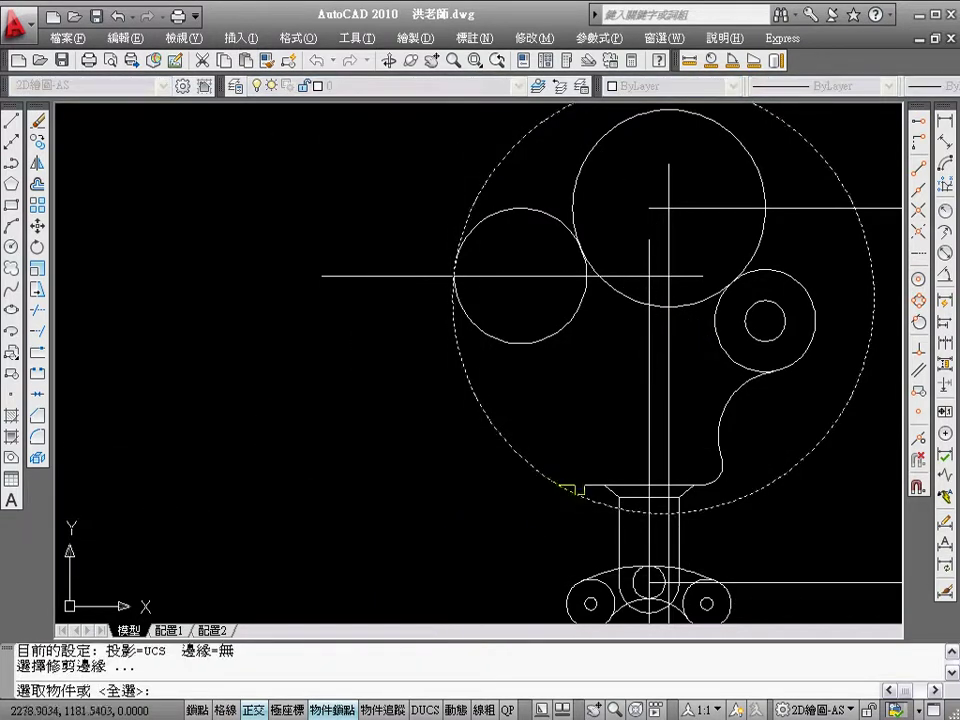
{"action": "left_click", "coordinate": [581, 485]}
{"action": "left_click", "coordinate": [521, 330]}
{"action": "key", "text": "Return"}
{"action": "left_click", "coordinate": [491, 174]}
{"action": "key", "text": "Return"}
Erase the vertical guide lines and the remaining horizontal guide lines
{"action": "key", "text": "Return"}
{"action": "key", "text": "Escape"}
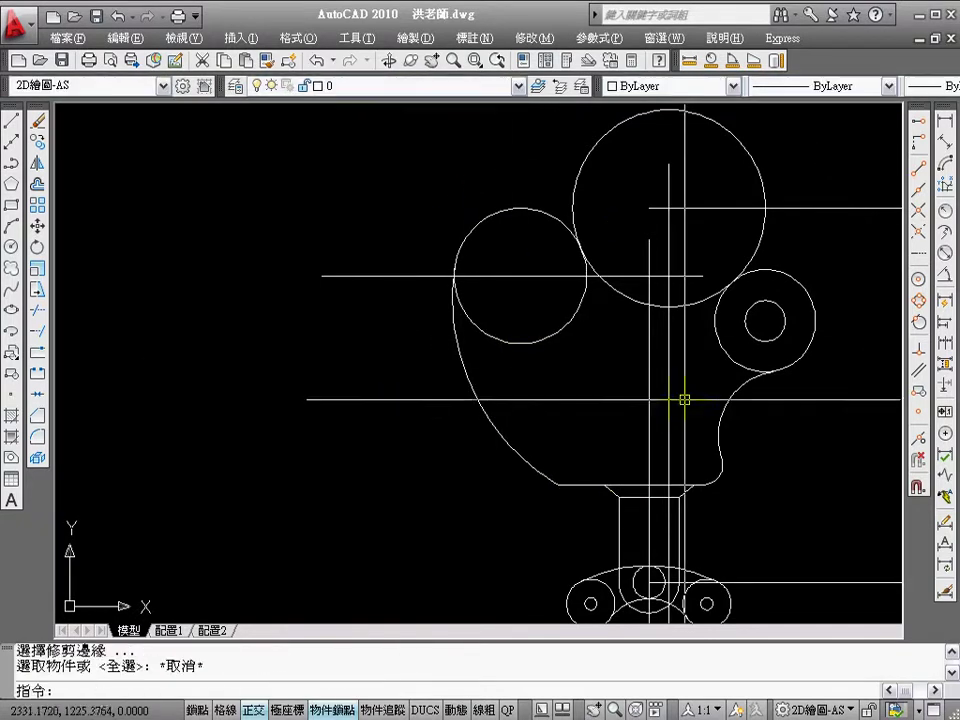
{"action": "type", "text": "e"}
{"action": "key", "text": "Return"}
{"action": "left_click", "coordinate": [688, 374]}
{"action": "left_click", "coordinate": [593, 355]}
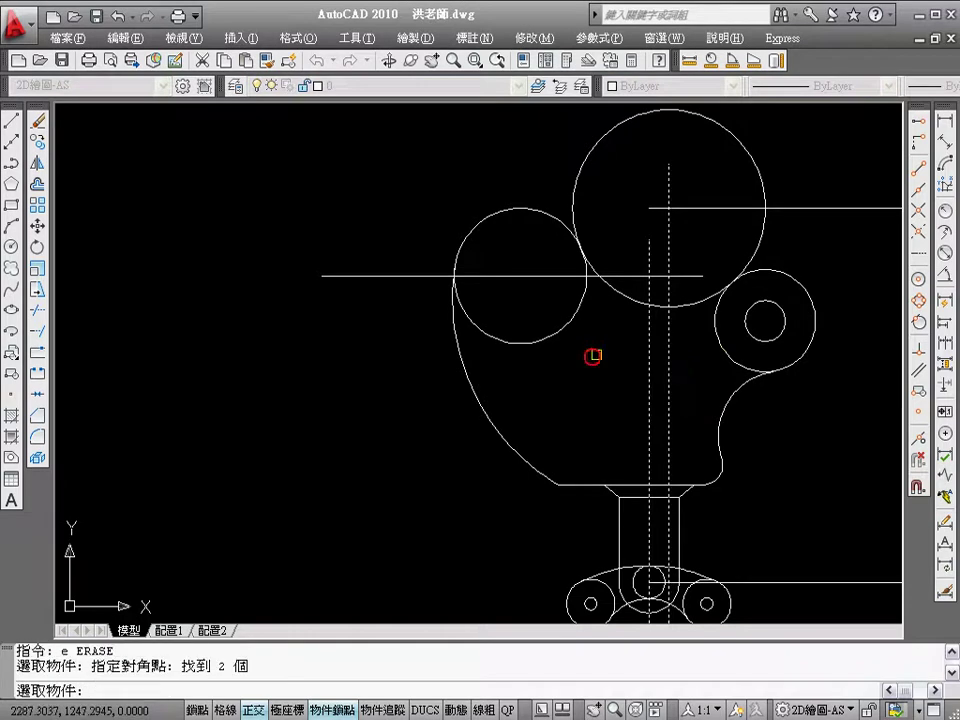
{"action": "key", "text": "Return"}
{"action": "key", "text": "Return"}
{"action": "left_click", "coordinate": [810, 579]}
{"action": "key", "text": "Return"}
{"action": "key", "text": "Return"}
{"action": "left_click", "coordinate": [845, 237]}
{"action": "left_click", "coordinate": [805, 178]}
{"action": "key", "text": "Return"}
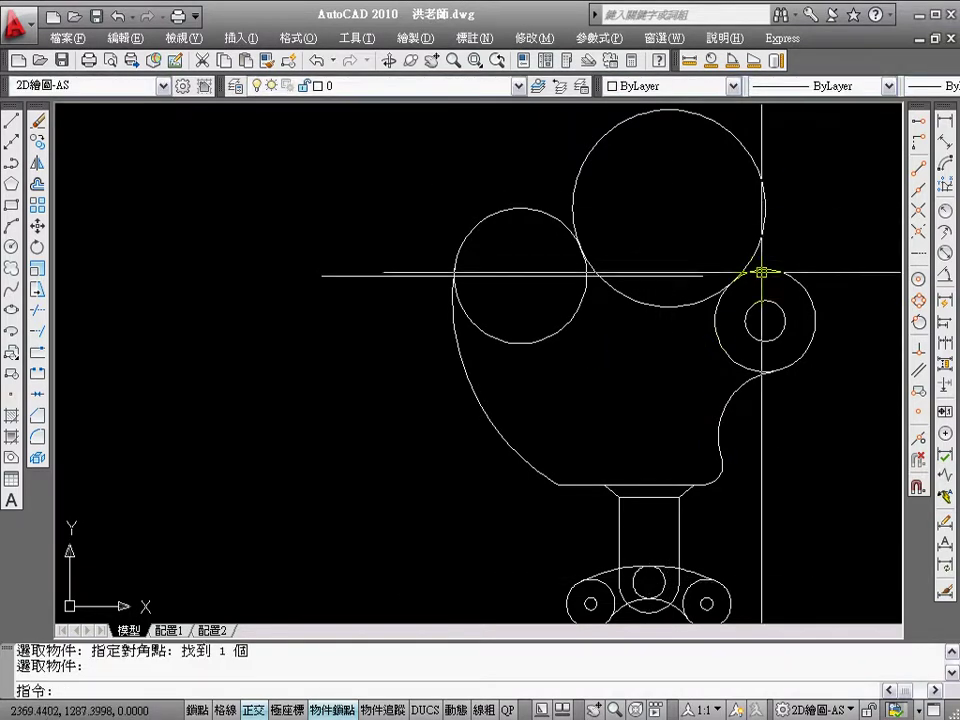
Erase the horizontal guide line and draw a 24-diameter hole at the left lobe centre
{"action": "type", "text": "e"}
{"action": "key", "text": "Return"}
{"action": "left_click", "coordinate": [514, 273]}
{"action": "key", "text": "Return"}
{"action": "type", "text": "c"}
{"action": "key", "text": "Return"}
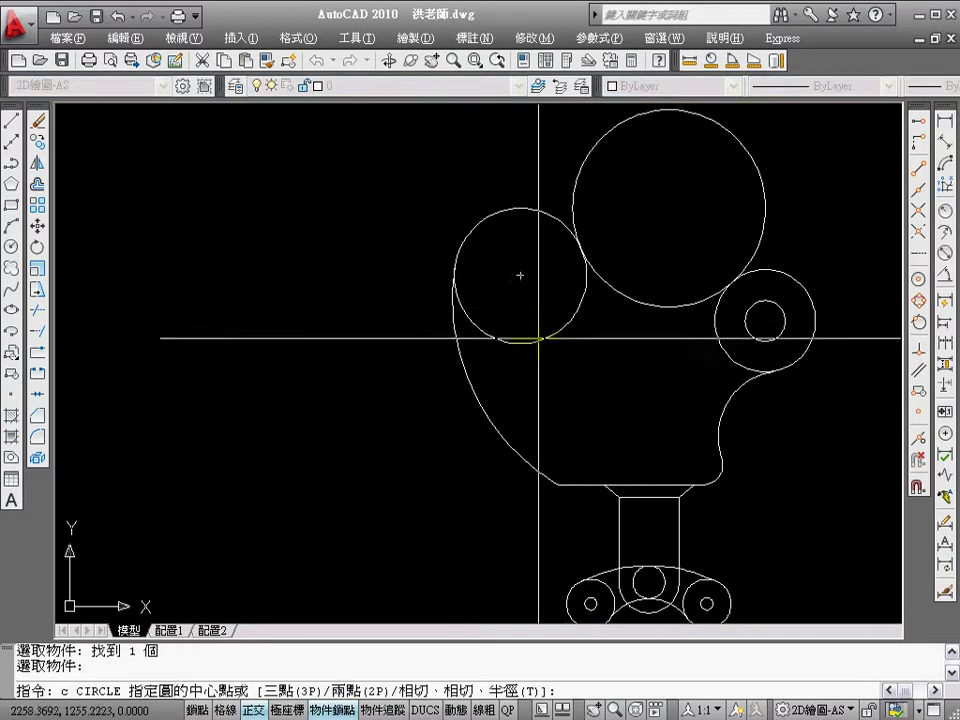
{"action": "left_click", "coordinate": [520, 275]}
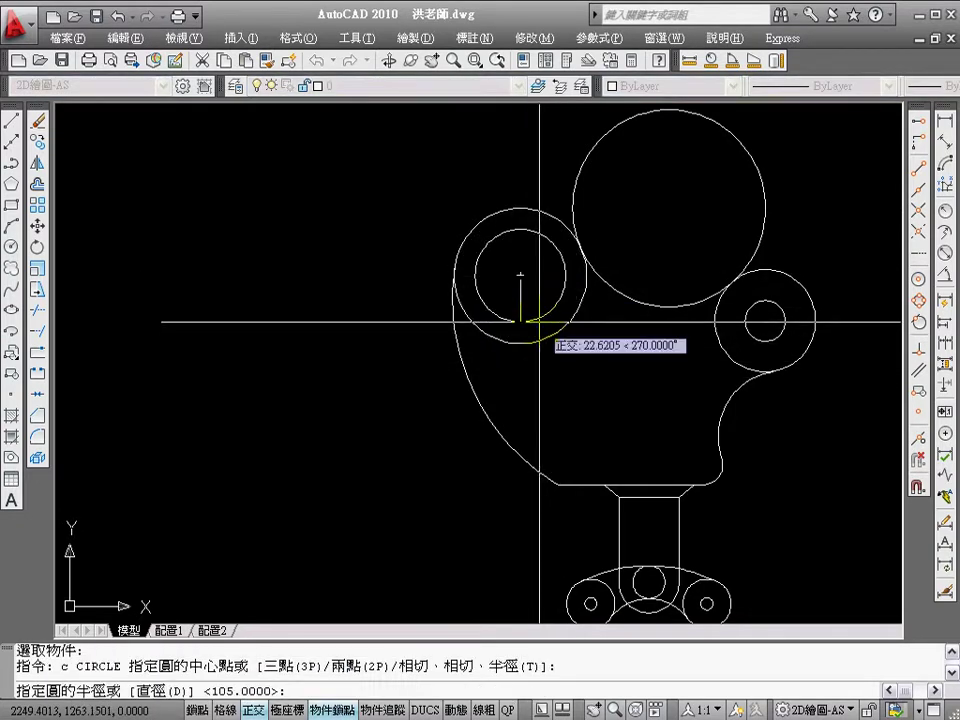
{"action": "type", "text": "d"}
{"action": "key", "text": "Return"}
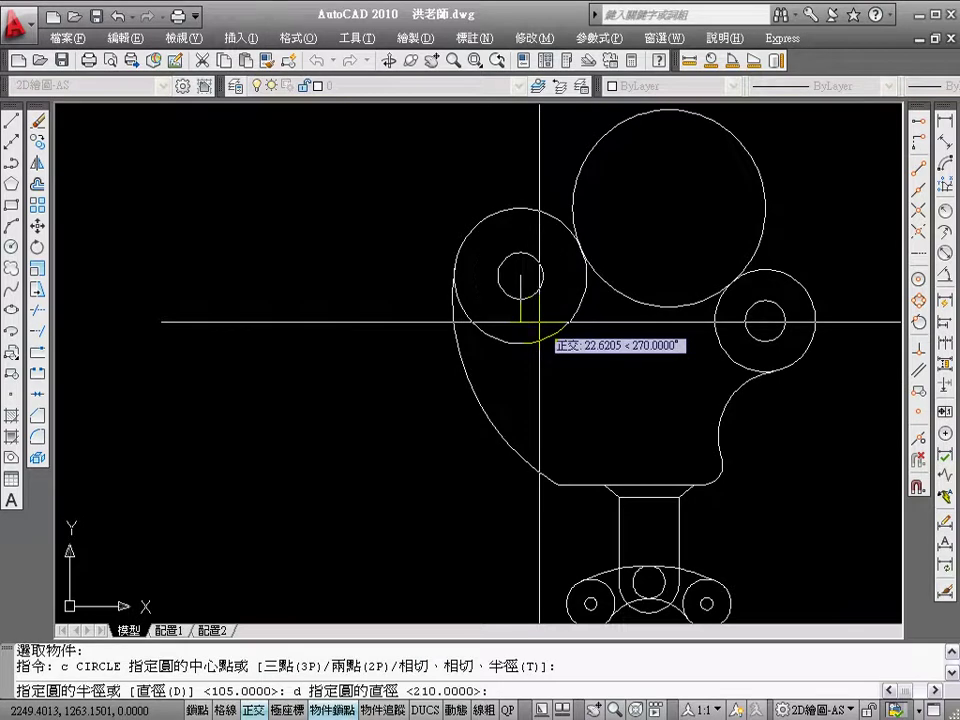
{"action": "type", "text": "24"}
{"action": "key", "text": "Return"}
Trim the big circle's upper part and the inner arcs of the plate circles
{"action": "type", "text": "t"}
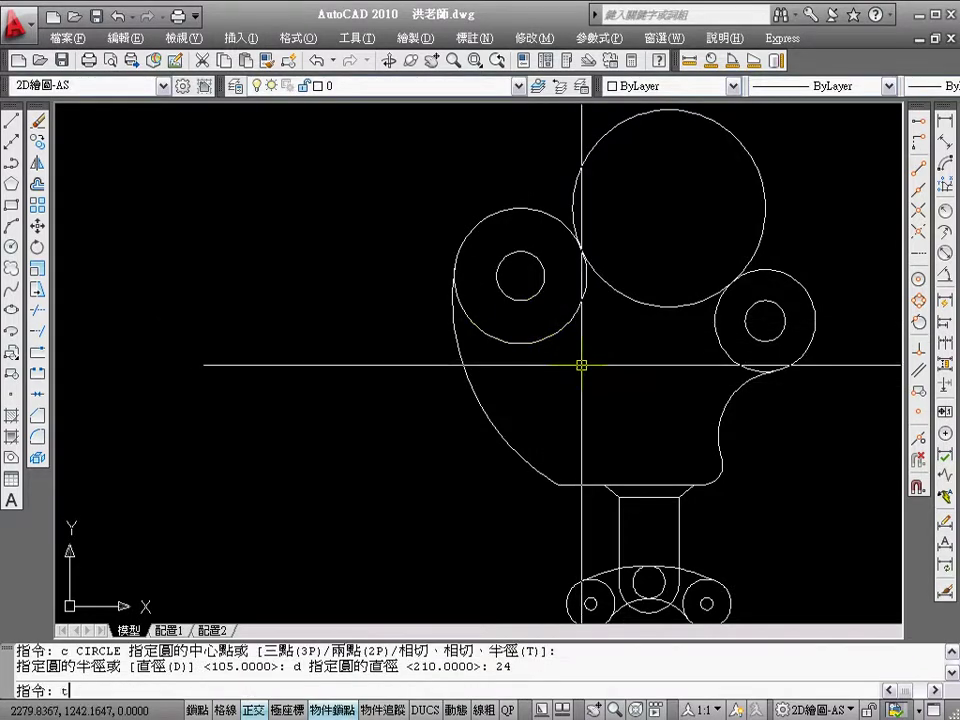
{"action": "type", "text": "r"}
{"action": "key", "text": "Return"}
{"action": "key", "text": "Return"}
{"action": "left_click", "coordinate": [579, 169]}
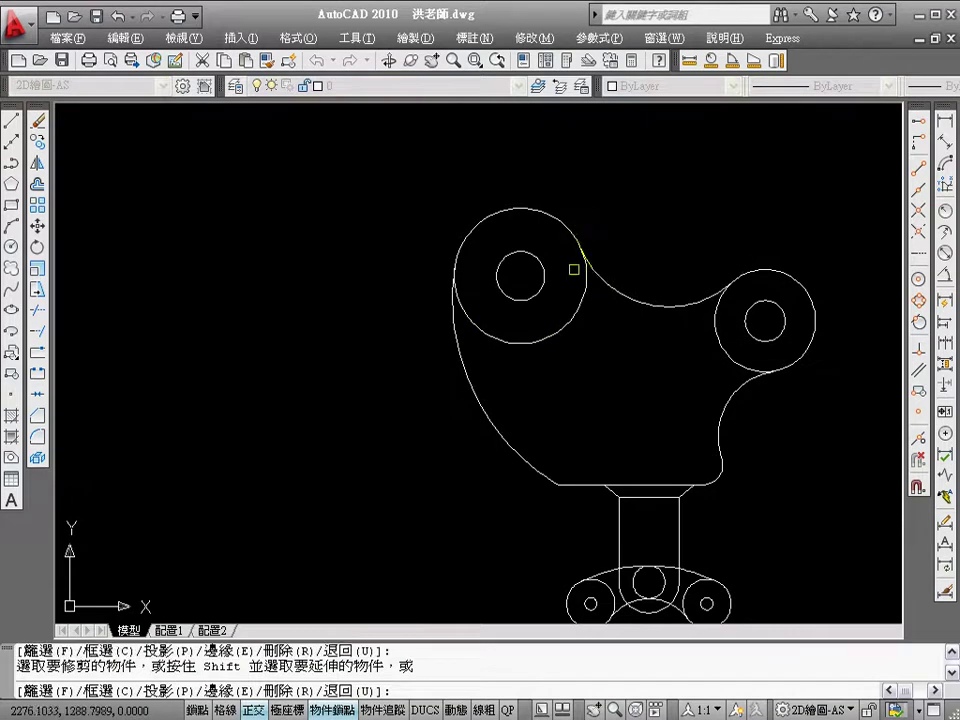
{"action": "left_click", "coordinate": [578, 303]}
{"action": "left_click", "coordinate": [729, 352]}
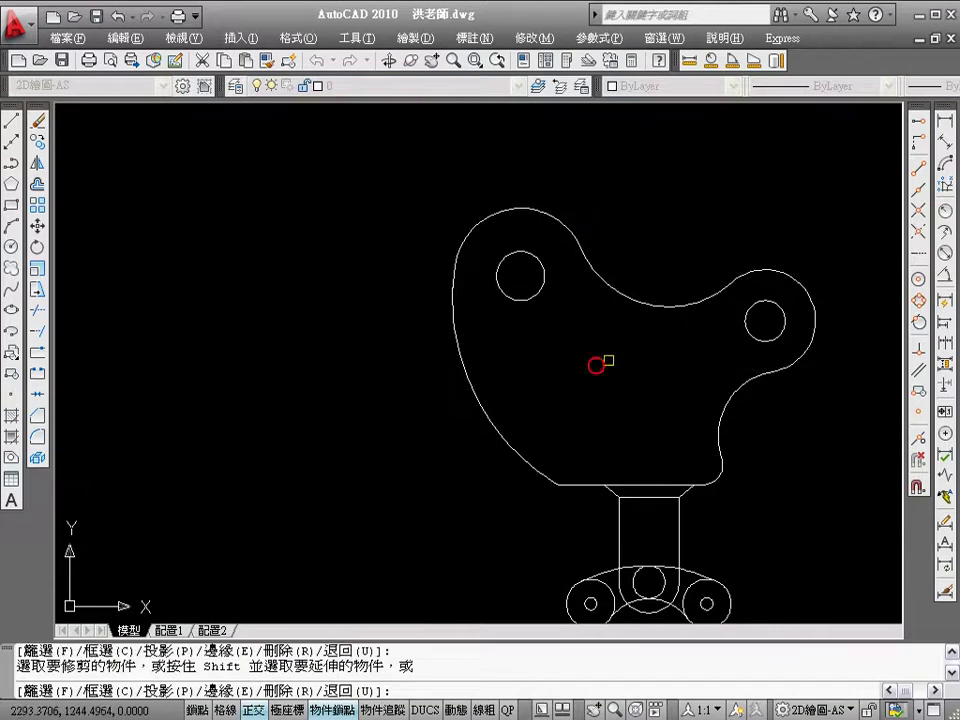
{"action": "key", "text": "Return"}
Trim the base lobes using the lower base arc and both stem lines as cutting edges
{"action": "middle_click_drag", "start_coordinate": [617, 493], "coordinate": [543, 396]}
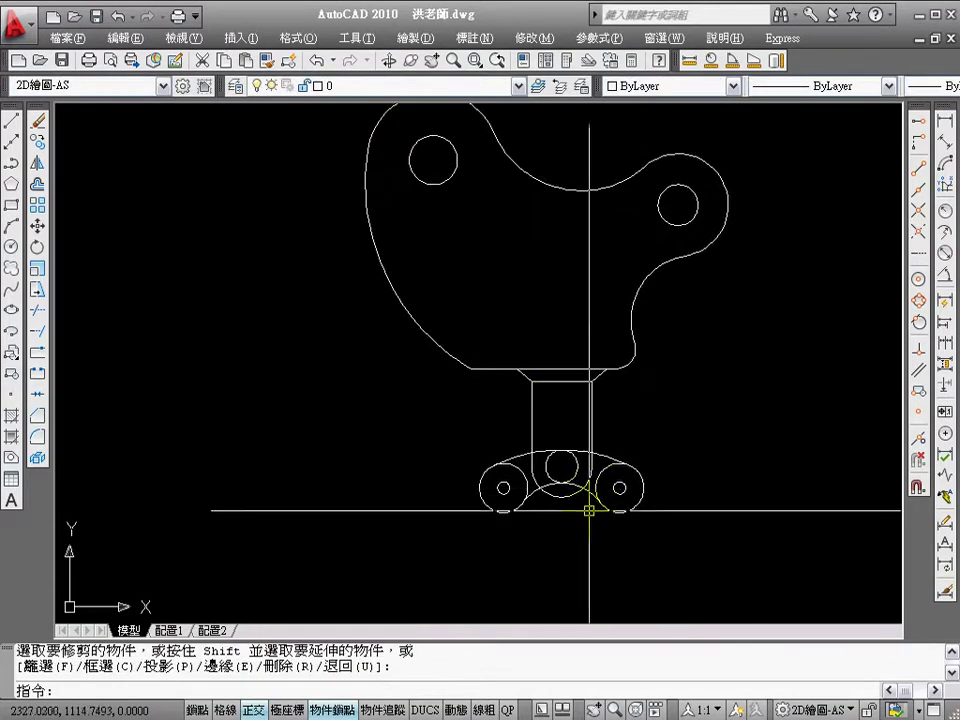
{"action": "type", "text": "tr"}
{"action": "key", "text": "Return"}
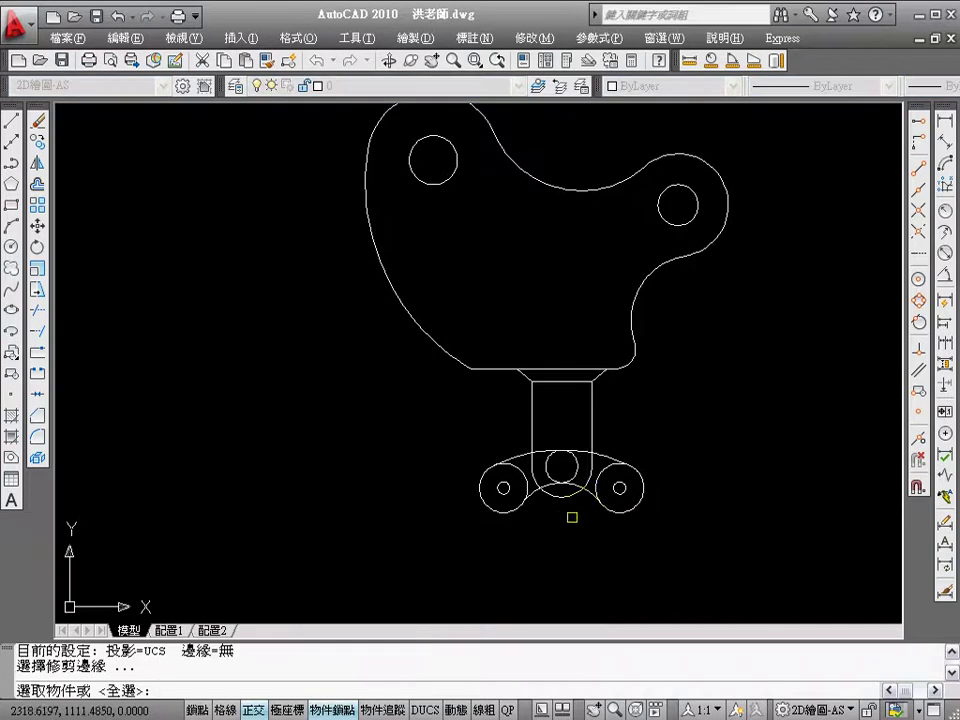
{"action": "left_click", "coordinate": [566, 500]}
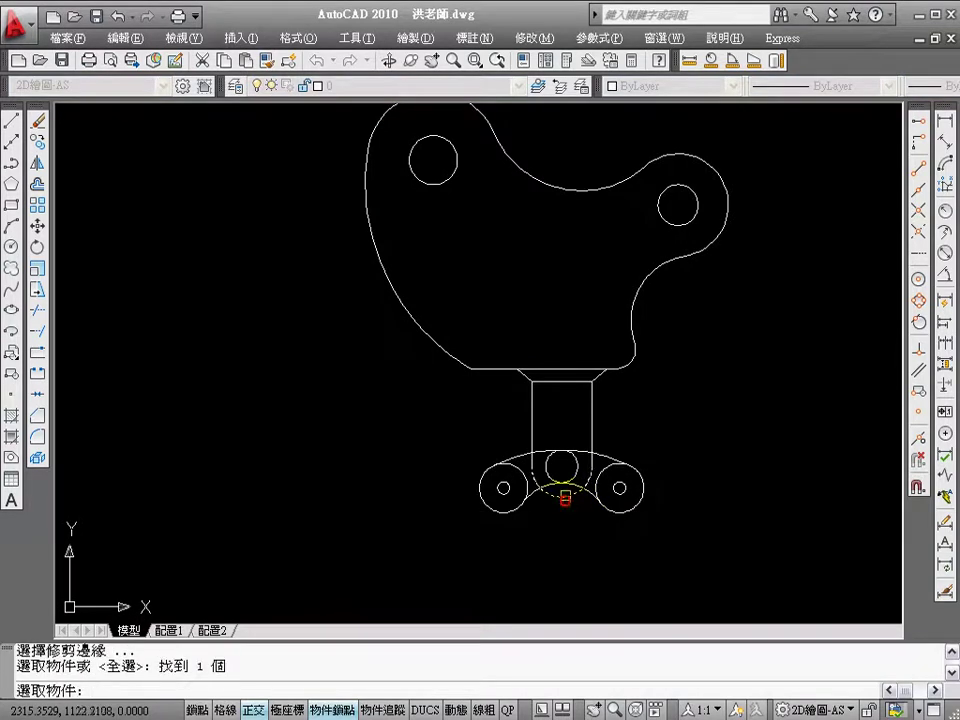
{"action": "left_click_drag", "start_coordinate": [612, 420], "coordinate": [476, 418]}
{"action": "key", "text": "Return"}
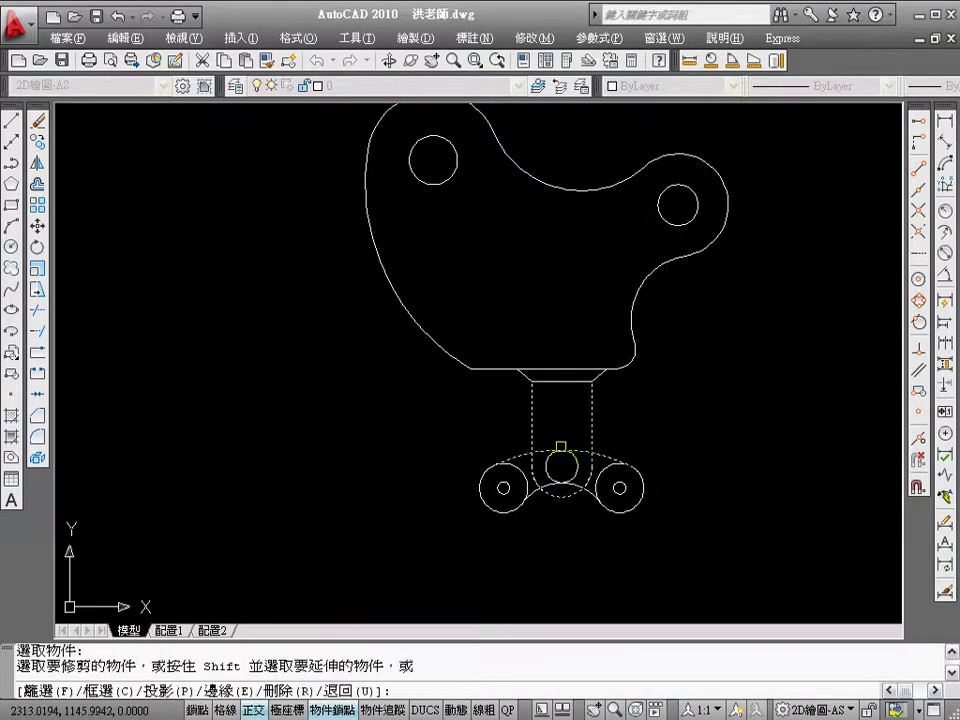
{"action": "right_click", "coordinate": [617, 489]}
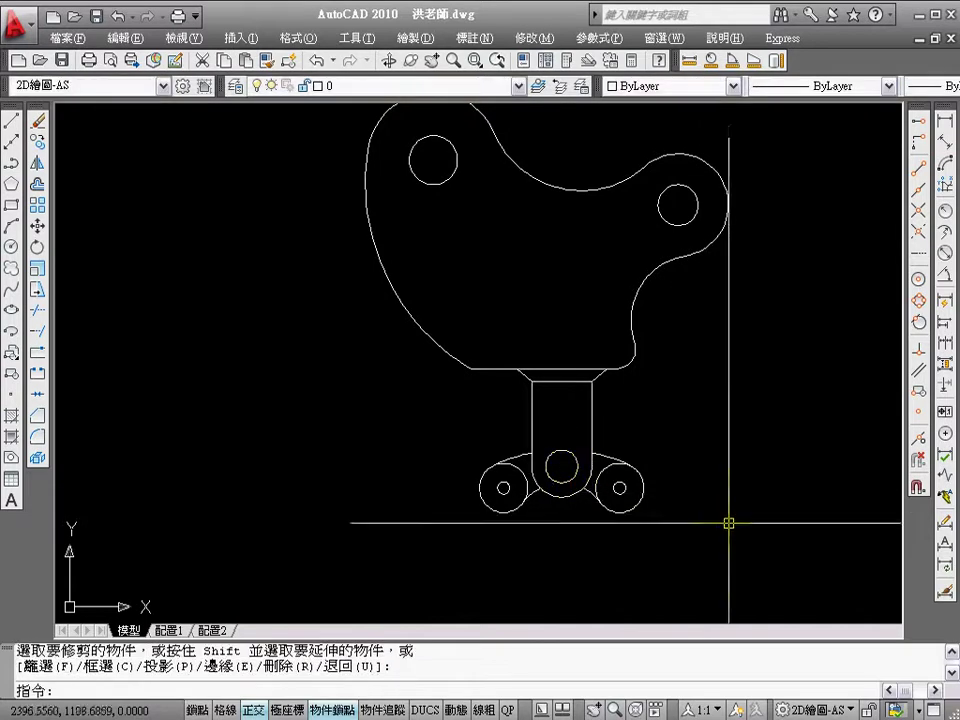
{"action": "mouse_move", "coordinate": [603, 543]}
{"action": "middle_mouse_down"}
{"action": "mouse_move", "coordinate": [634, 540]}
{"action": "mouse_move", "coordinate": [604, 583]}
{"action": "middle_mouse_up"}
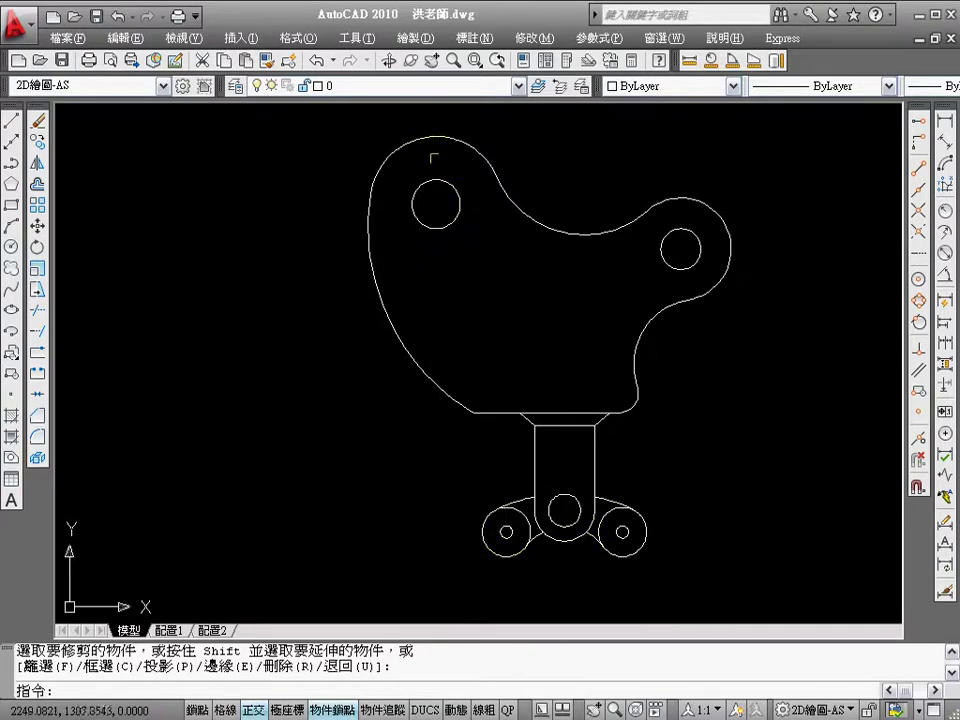
Measure from the lower-left lobe's bottom quadrant to the plate's top quadrant: 208.0019
{"action": "left_click", "coordinate": [690, 60]}
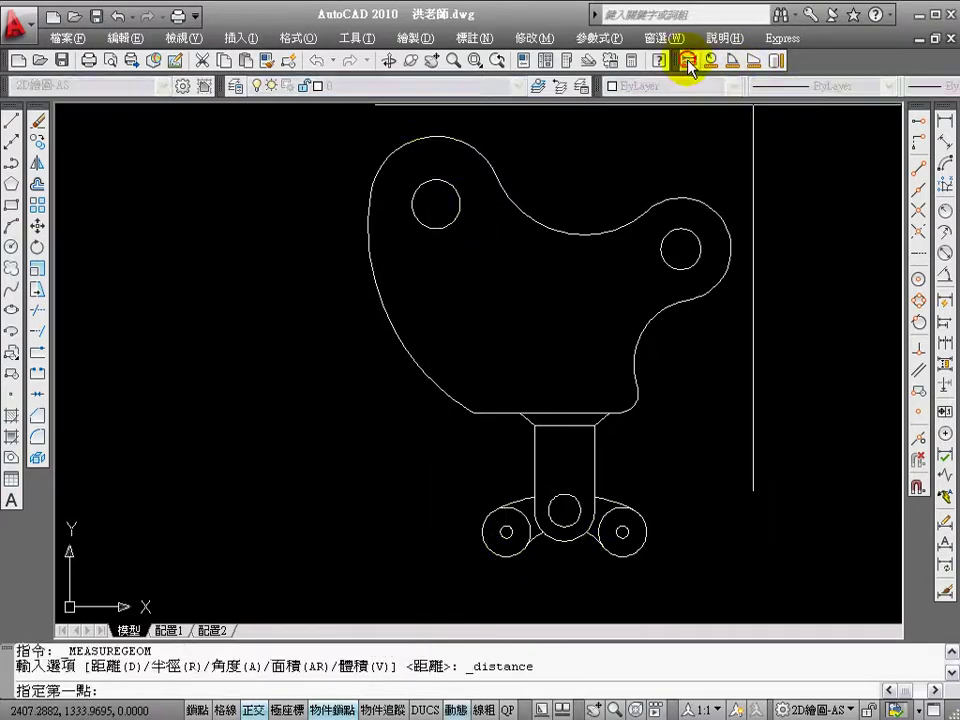
{"action": "left_click", "coordinate": [918, 300]}
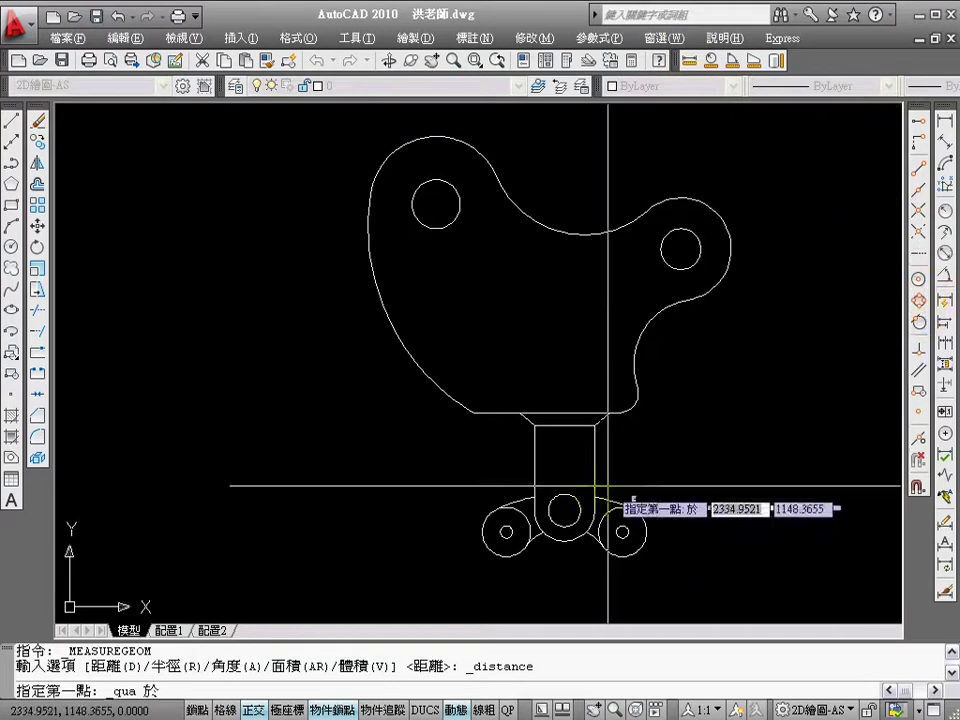
{"action": "left_click", "coordinate": [507, 556]}
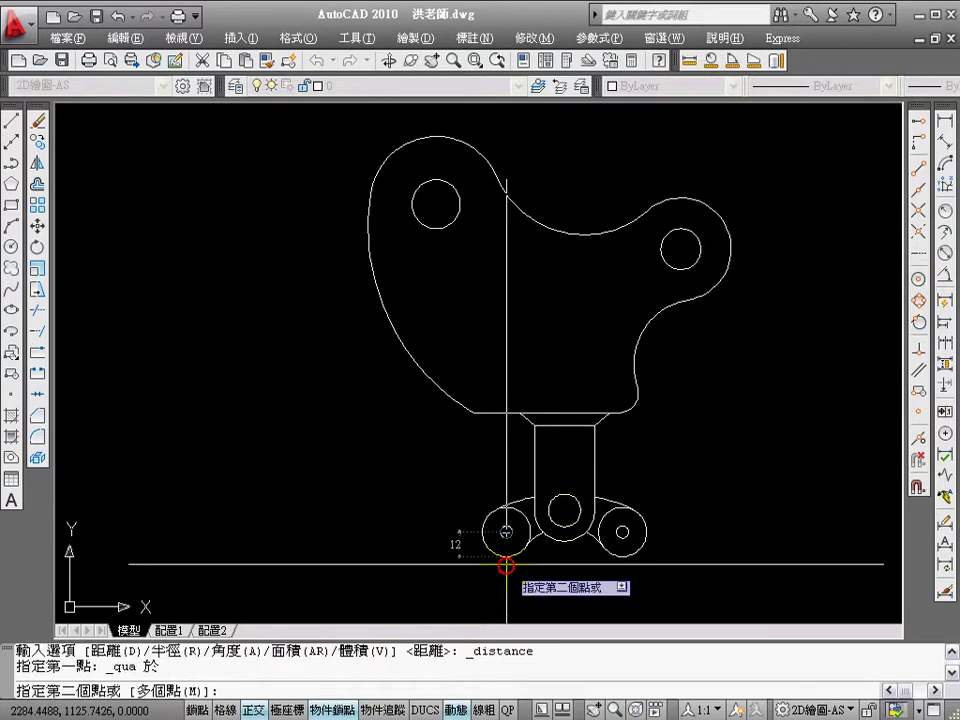
{"action": "left_click", "coordinate": [918, 300]}
{"action": "left_click", "coordinate": [432, 136]}
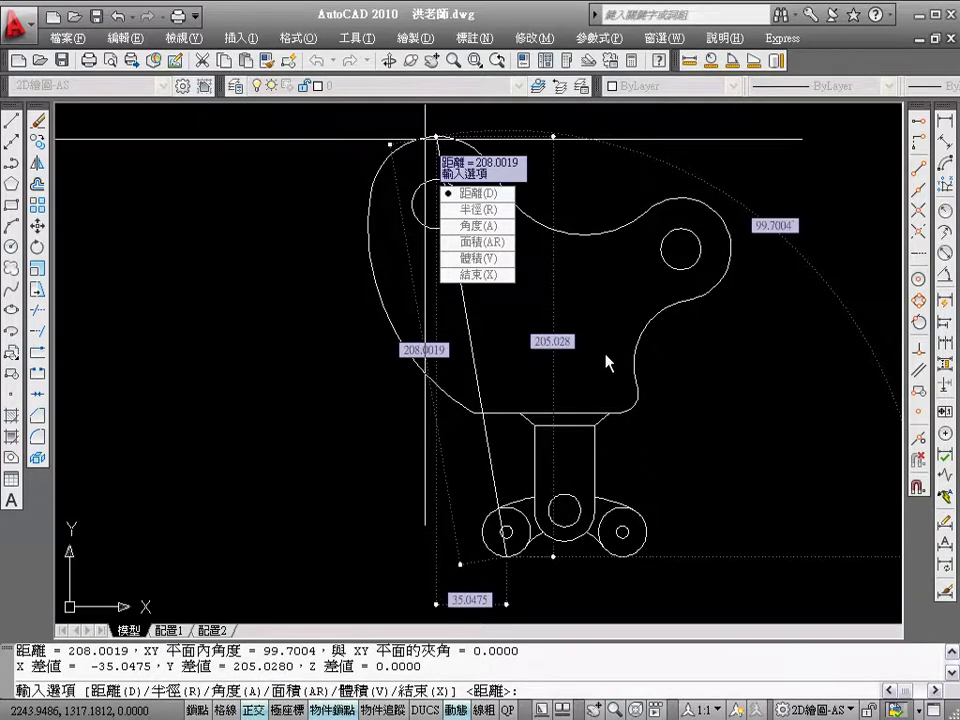
{"action": "key", "text": "Escape"}
{"action": "key", "text": "Escape"}
{"action": "key", "text": "Escape"}
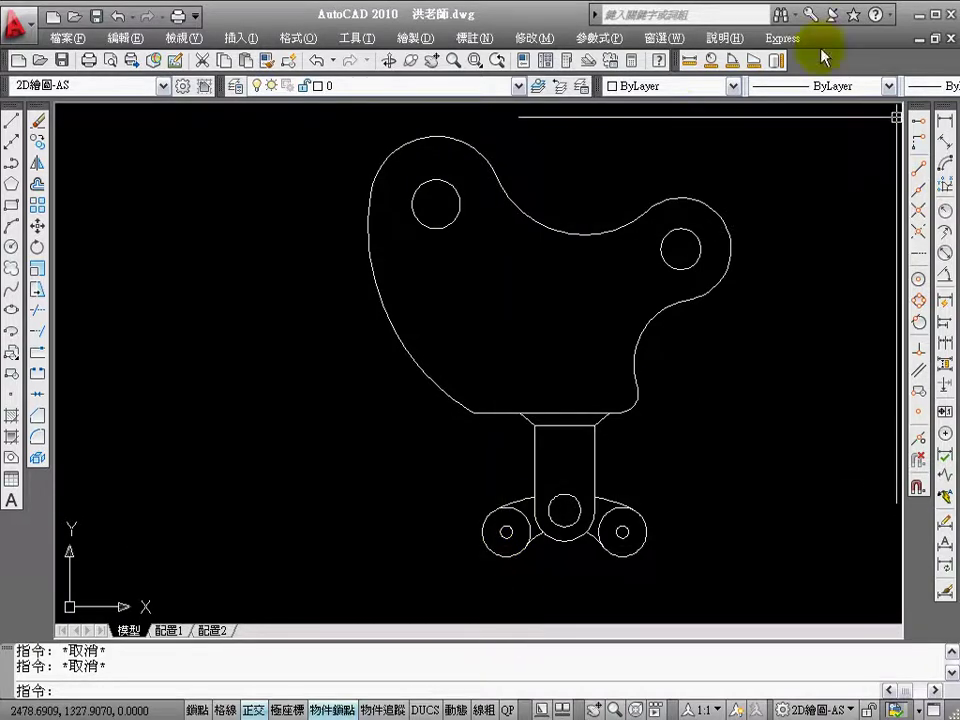
Measure lower-left hole centre to right hole centre: 163.1189 (ΔX 86.9254, ΔY 138.0280)
{"action": "left_click", "coordinate": [688, 62]}
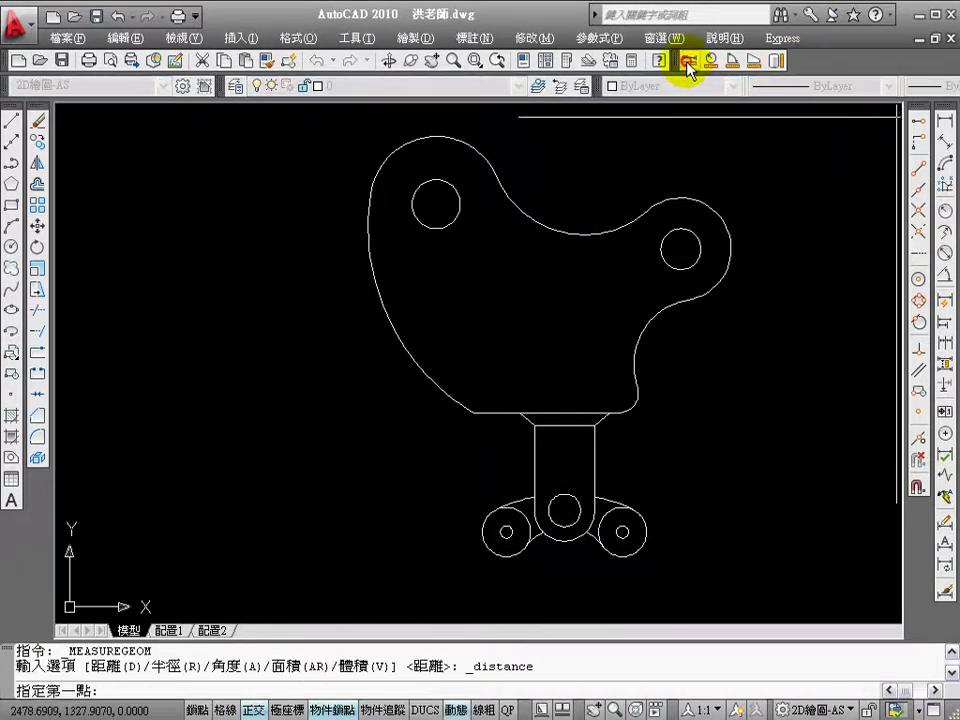
{"action": "left_click", "coordinate": [491, 551]}
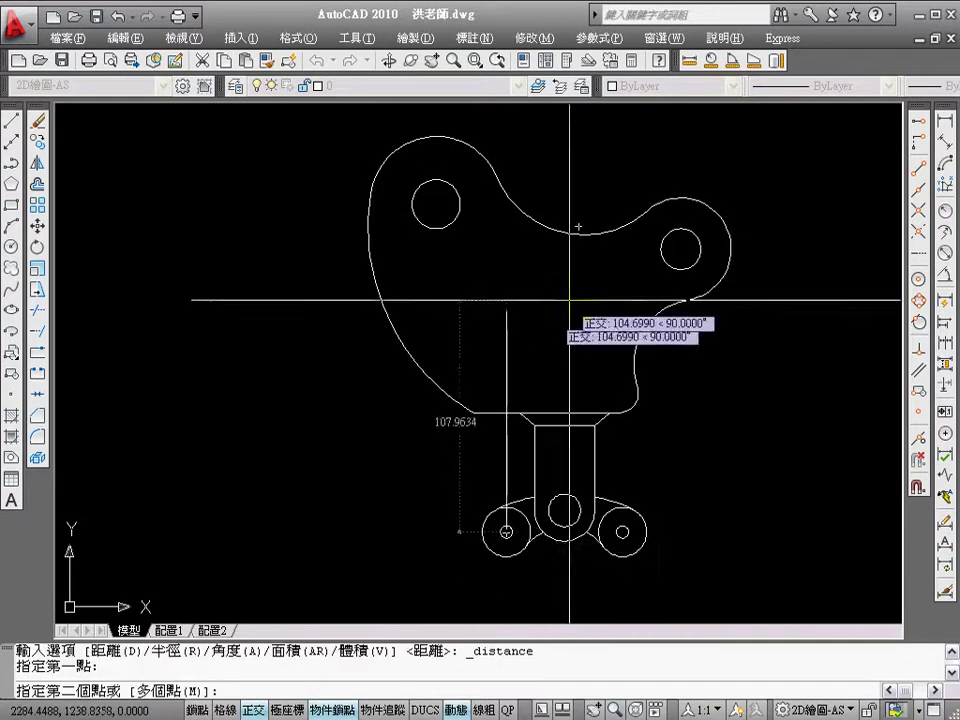
{"action": "left_click", "coordinate": [672, 270]}
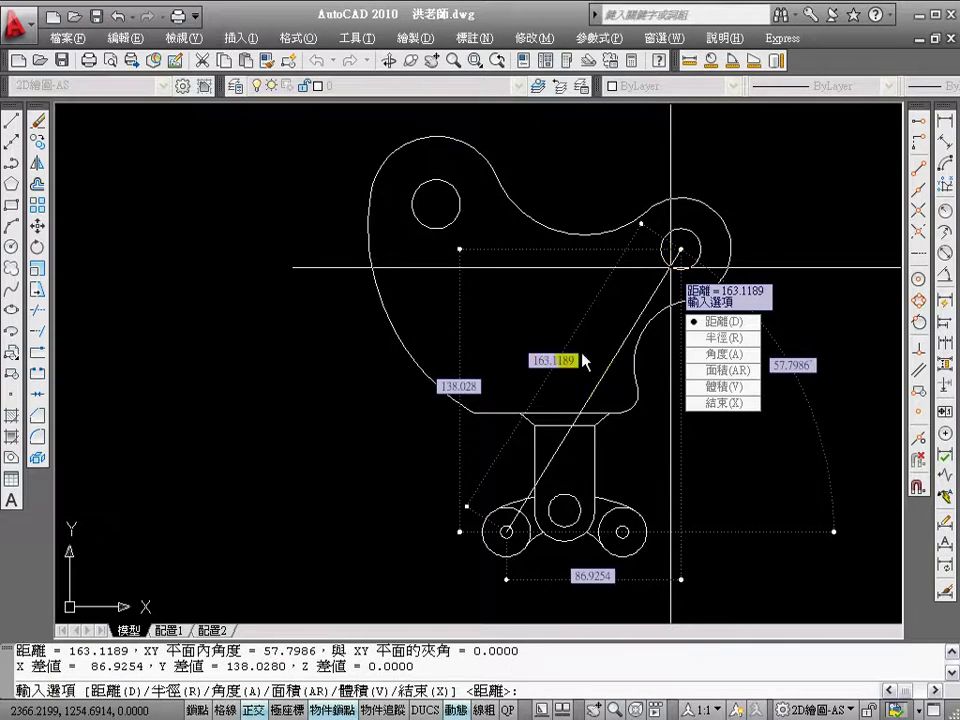
{"action": "key", "text": "Escape"}
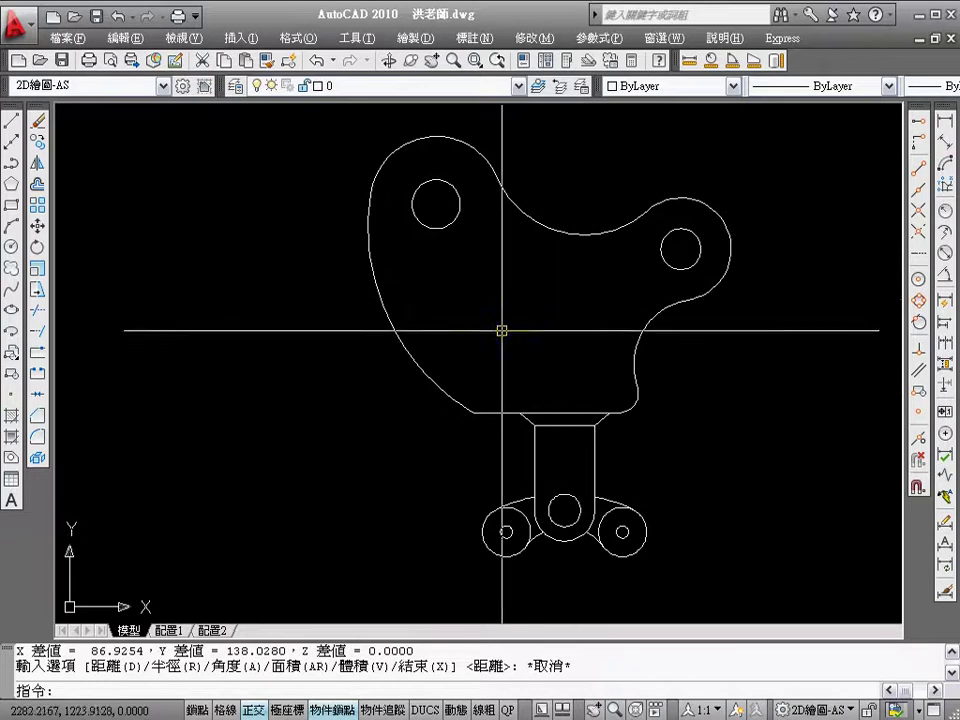
{"action": "key", "text": "Escape"}
{"action": "key", "text": "Escape"}
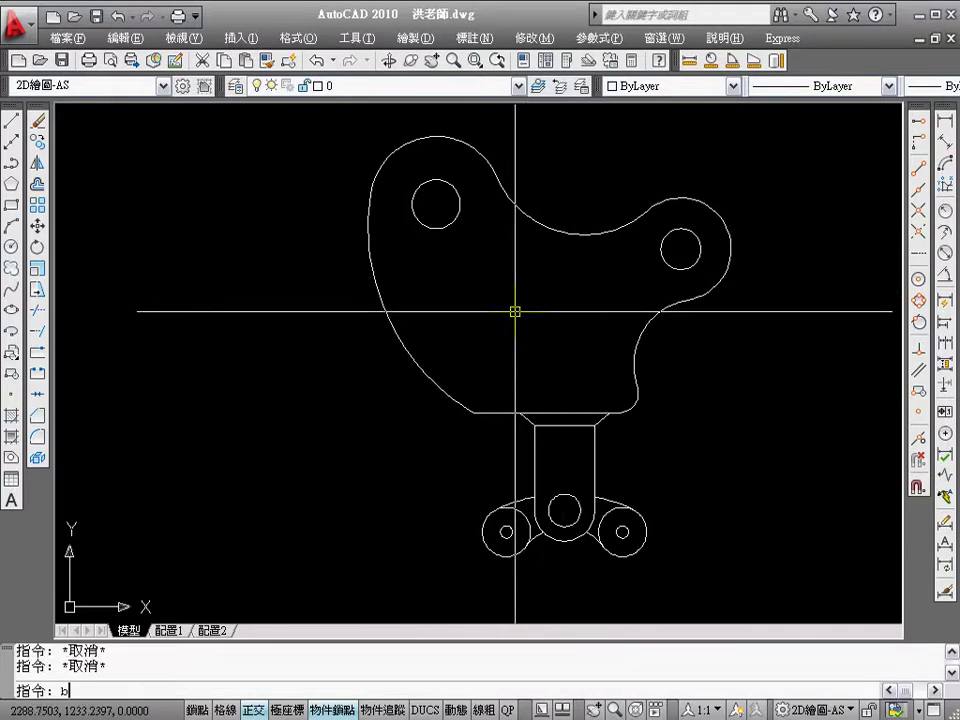
Create a boundary outline by picking inside the upper plate
{"action": "type", "text": "o"}
{"action": "key", "text": "Return"}
{"action": "left_click", "coordinate": [555, 336]}
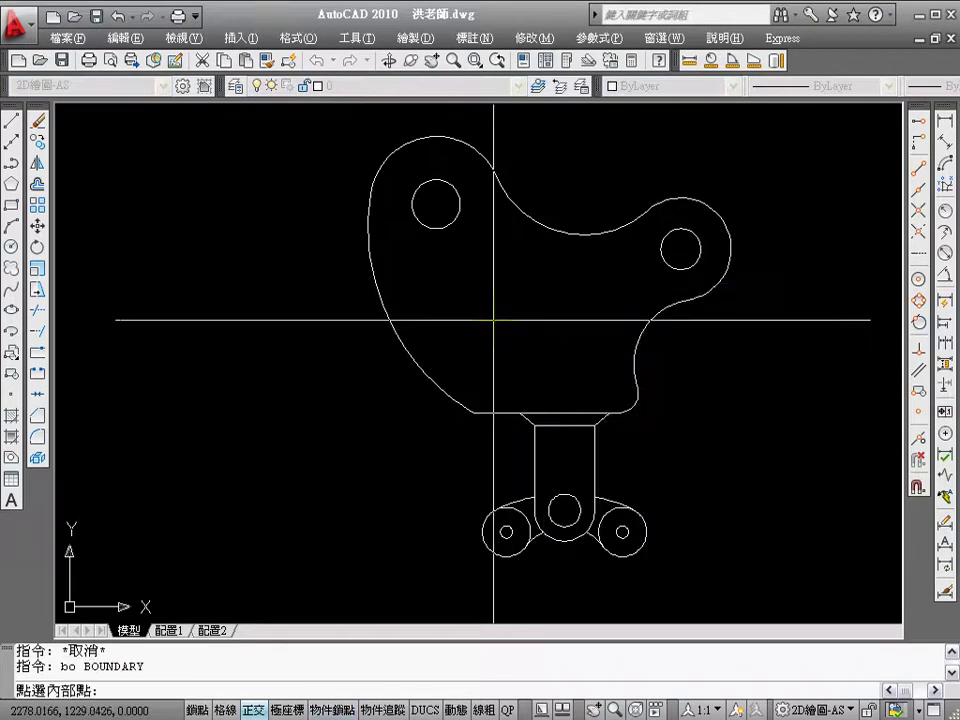
{"action": "left_click", "coordinate": [536, 304]}
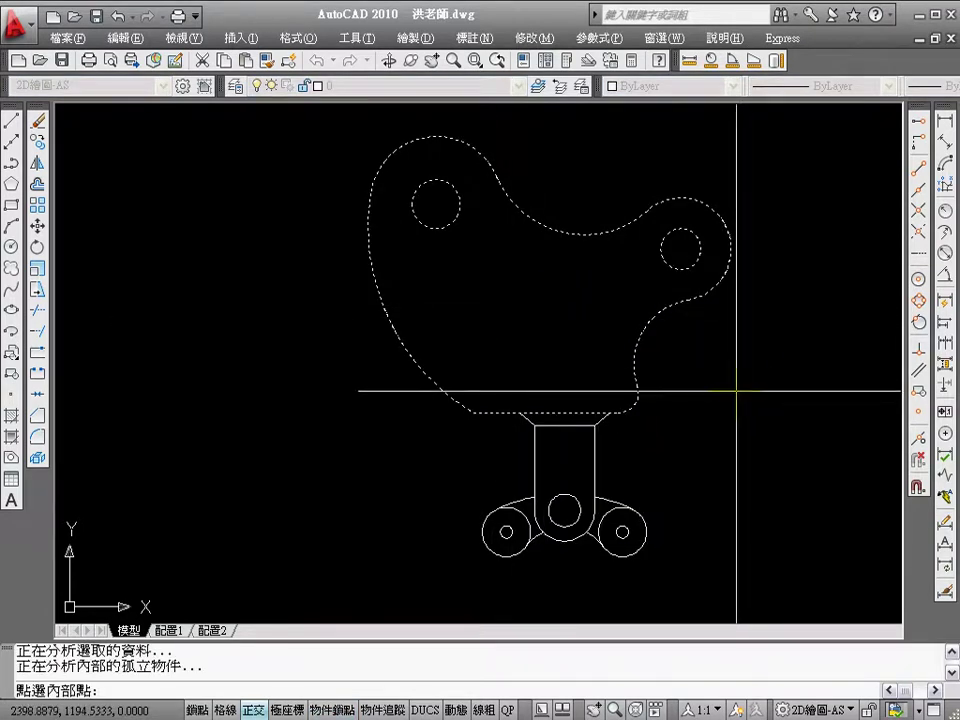
{"action": "key", "text": "Return"}
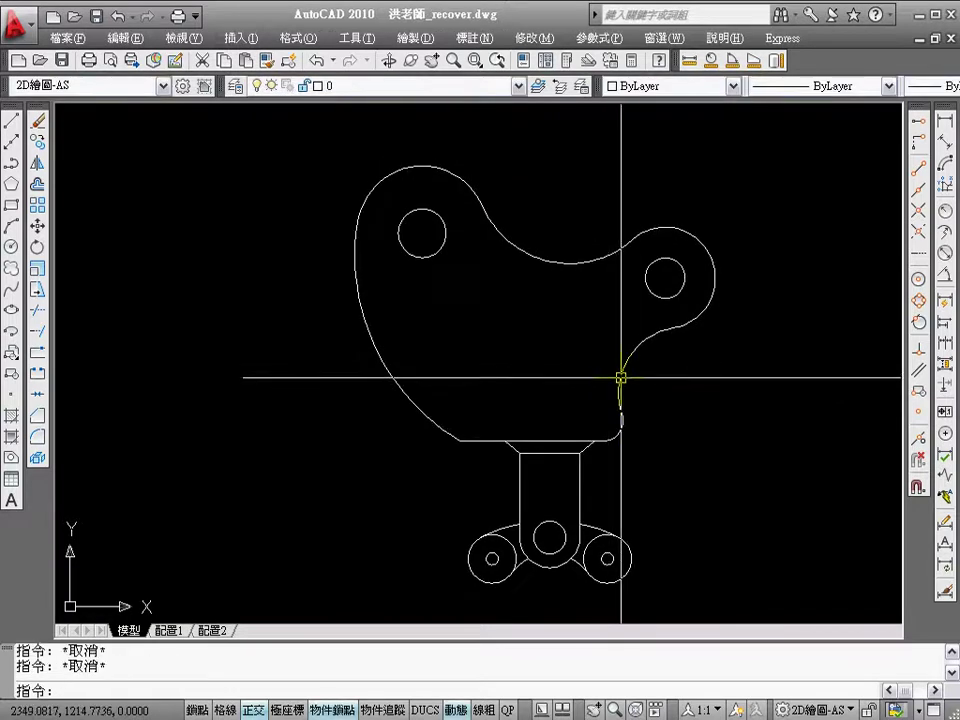
{"action": "left_click", "coordinate": [551, 340]}
{"action": "left_click", "coordinate": [549, 339]}
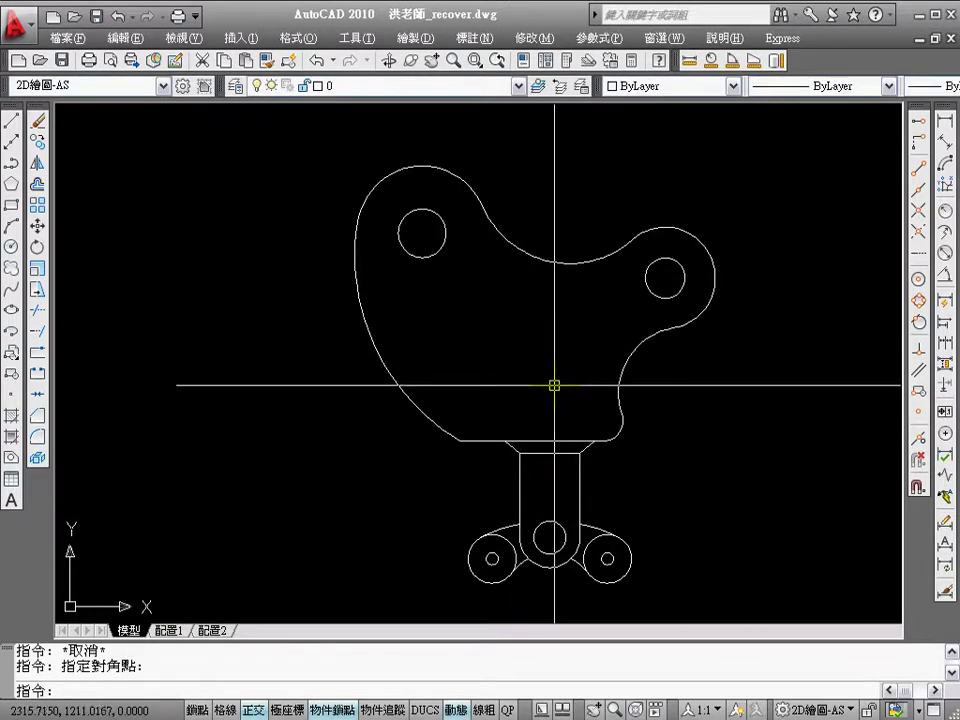
Start an Add-mode area measurement and add the plate outline's area
{"action": "left_click", "coordinate": [751, 61]}
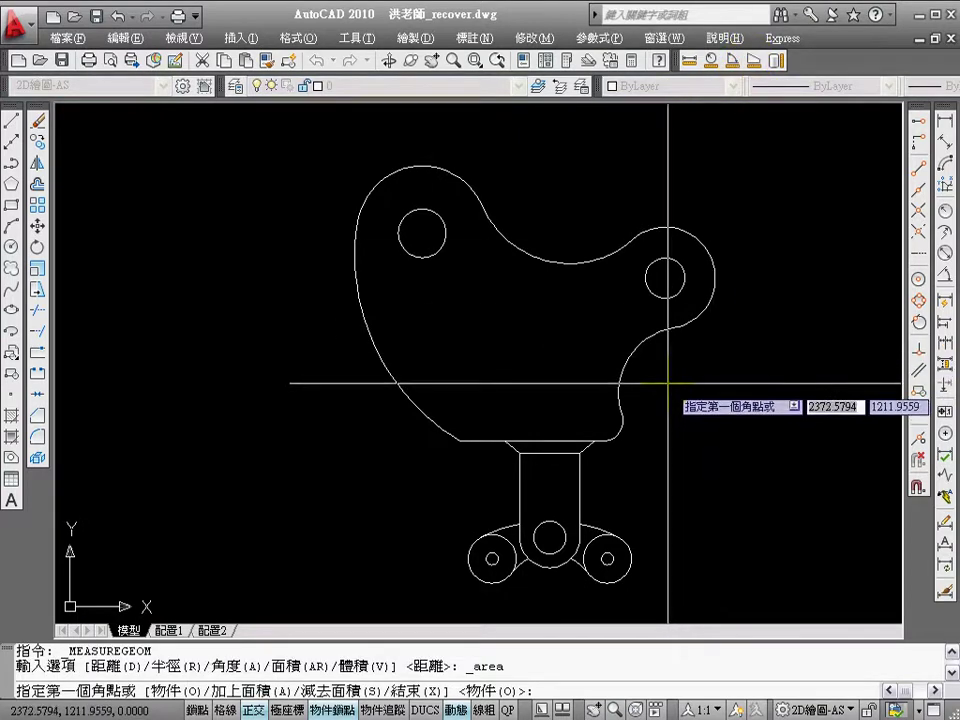
{"action": "type", "text": "a"}
{"action": "key", "text": "Return"}
{"action": "type", "text": "o"}
{"action": "key", "text": "Return"}
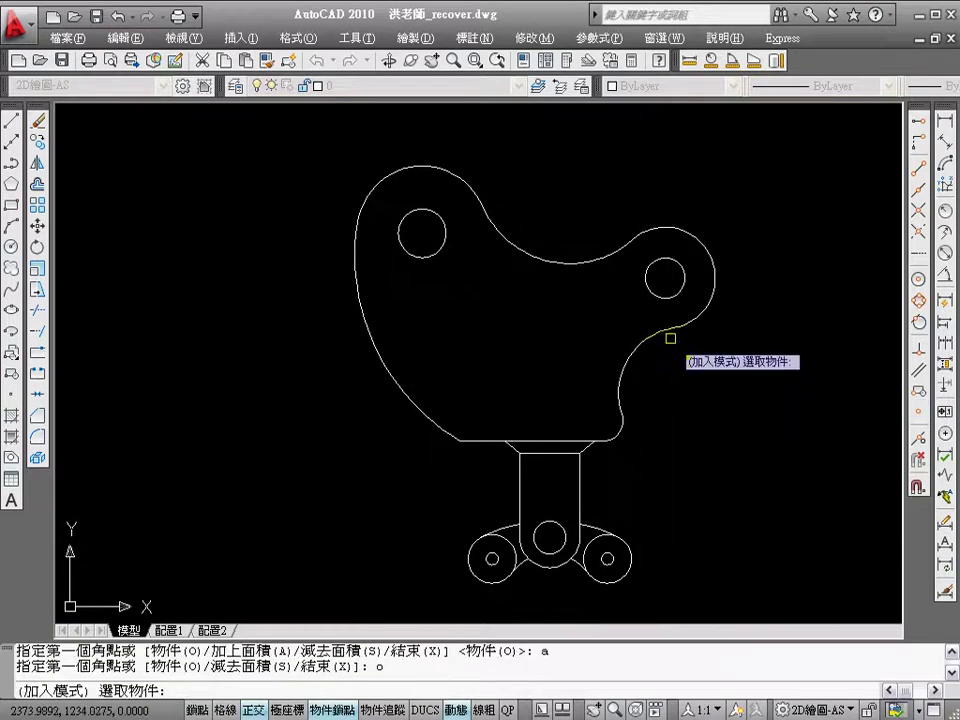
{"action": "left_click", "coordinate": [667, 333]}
{"action": "key", "text": "Return"}
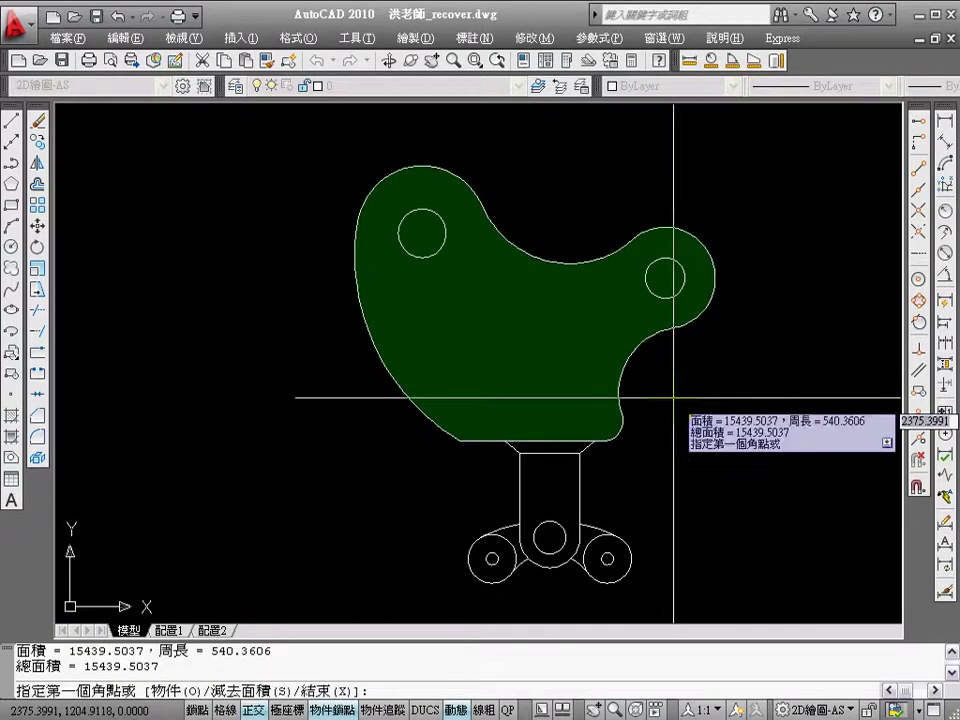
Subtract both 24-diameter holes (452.3893 each), giving net area 14672.9551
{"action": "type", "text": "s"}
{"action": "key", "text": "Return"}
{"action": "type", "text": "o"}
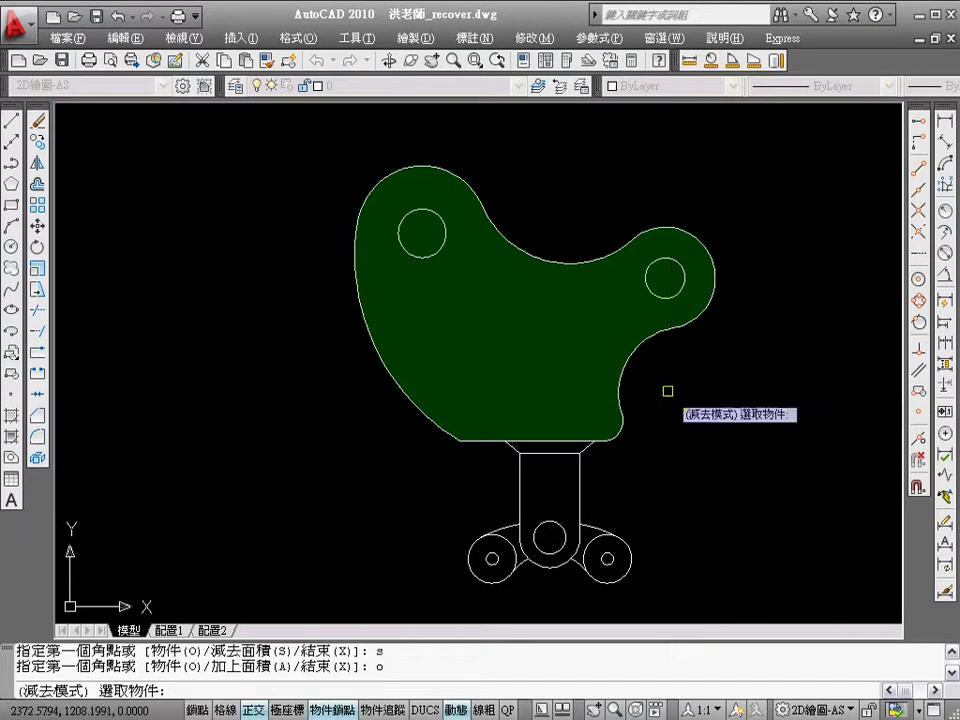
{"action": "left_click", "coordinate": [664, 259]}
{"action": "left_click", "coordinate": [432, 245]}
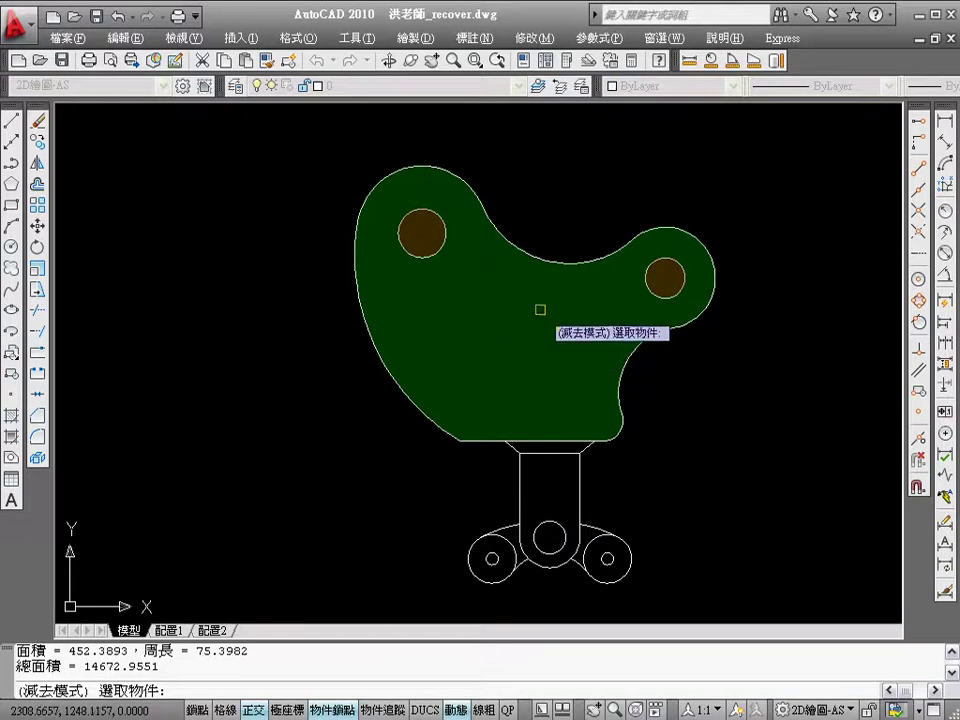
{"action": "key", "text": "Return"}
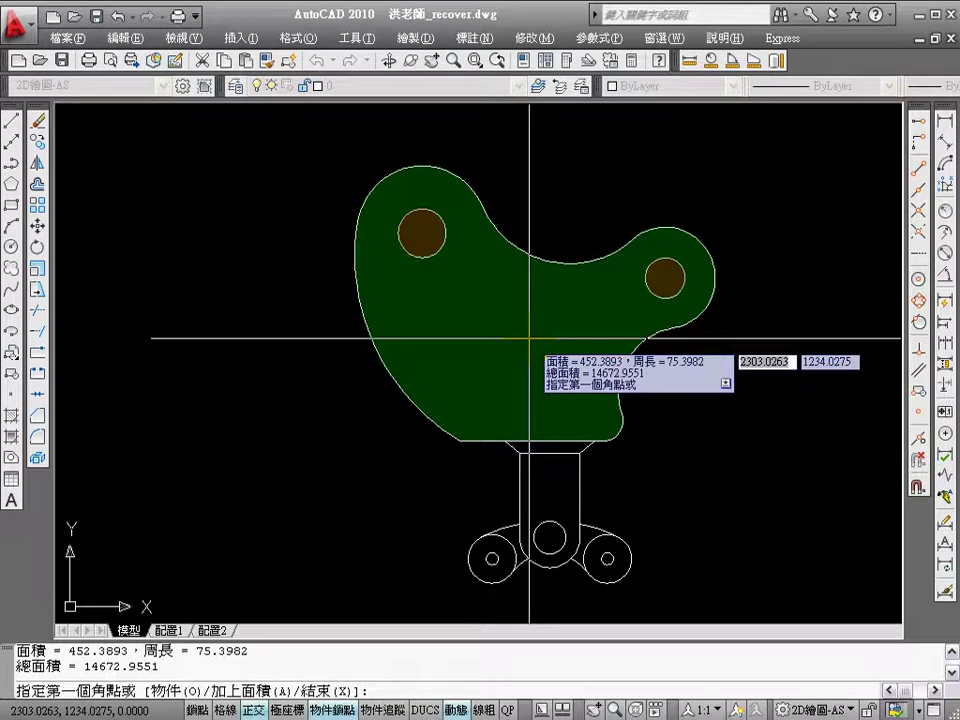
{"action": "key", "text": "F6"}
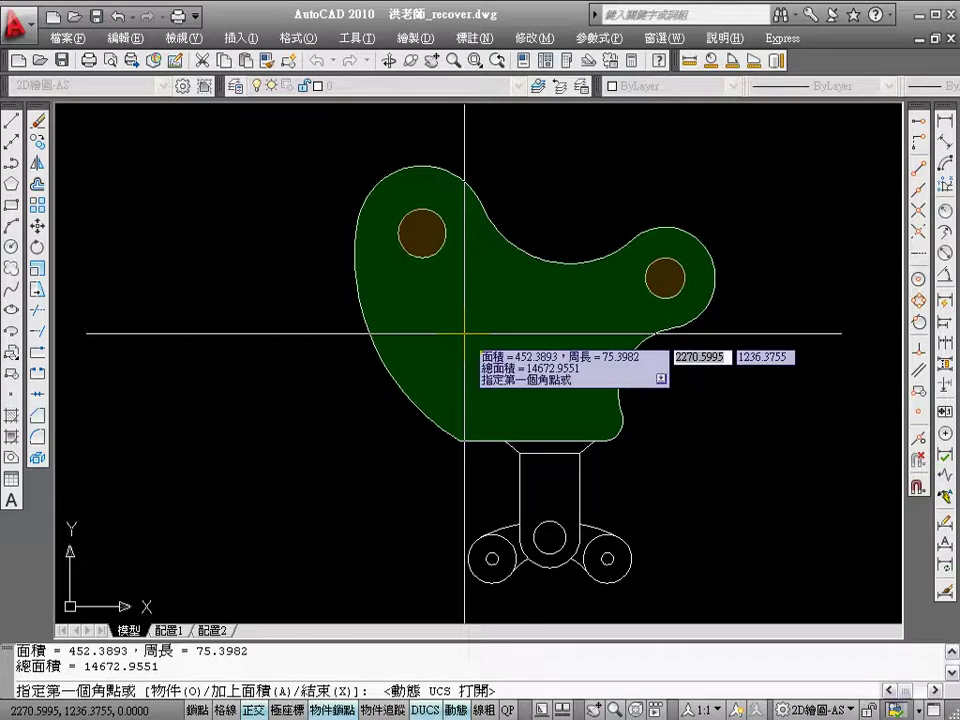
{"action": "key", "text": "Escape"}
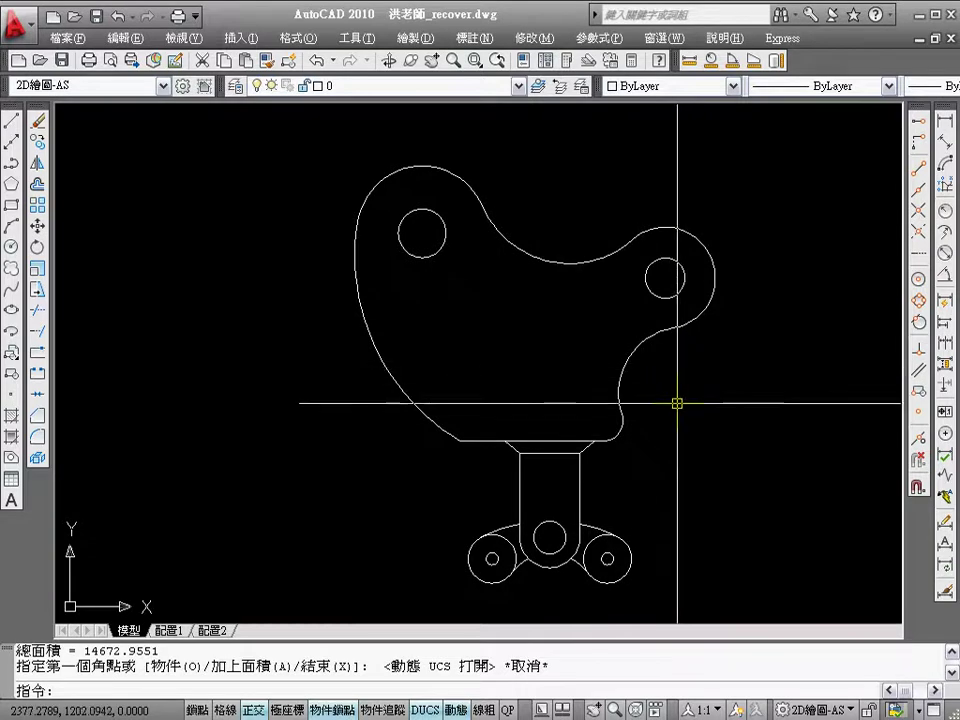
{"action": "middle_click_drag", "start_coordinate": [677, 400], "coordinate": [640, 415]}
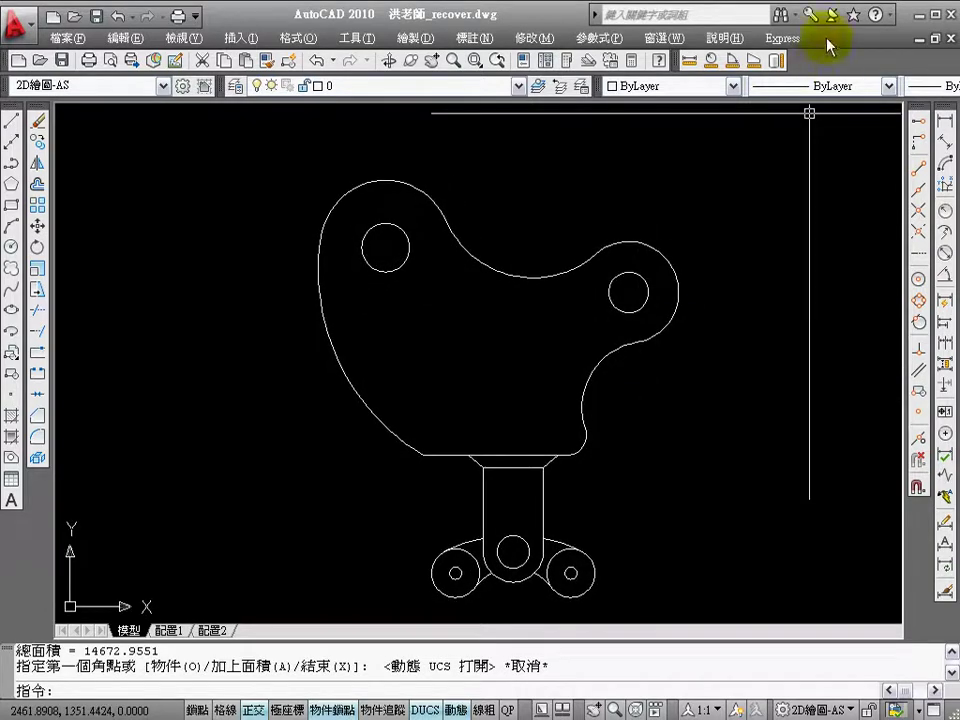
Measure from the upper arc centre to the base arc centre: 193.0122
{"action": "left_click", "coordinate": [687, 63]}
{"action": "left_click", "coordinate": [920, 280]}
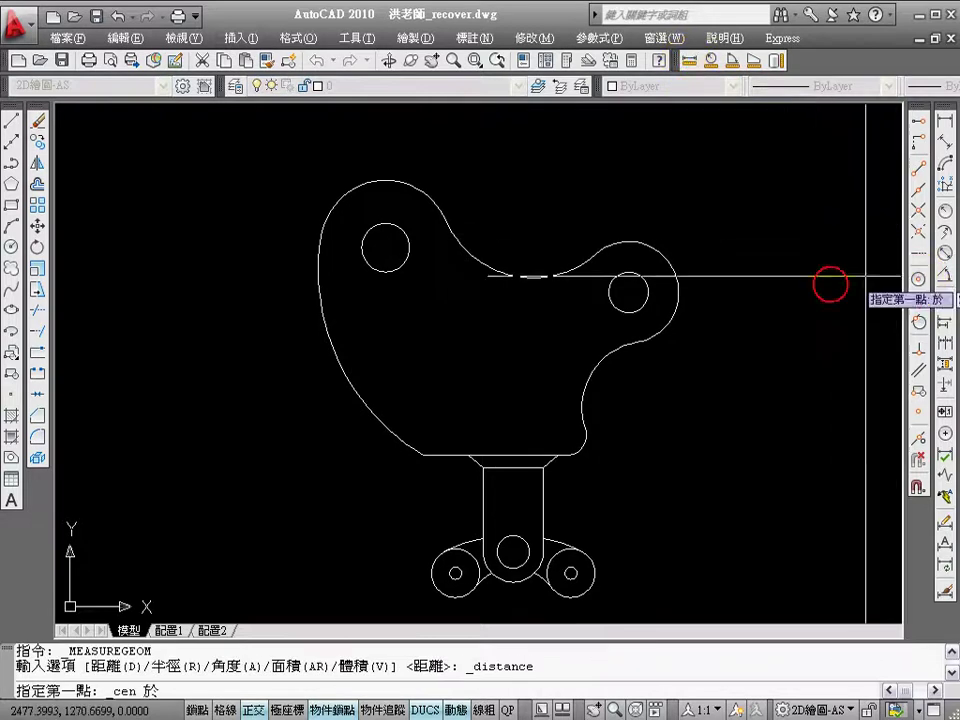
{"action": "left_click", "coordinate": [531, 276]}
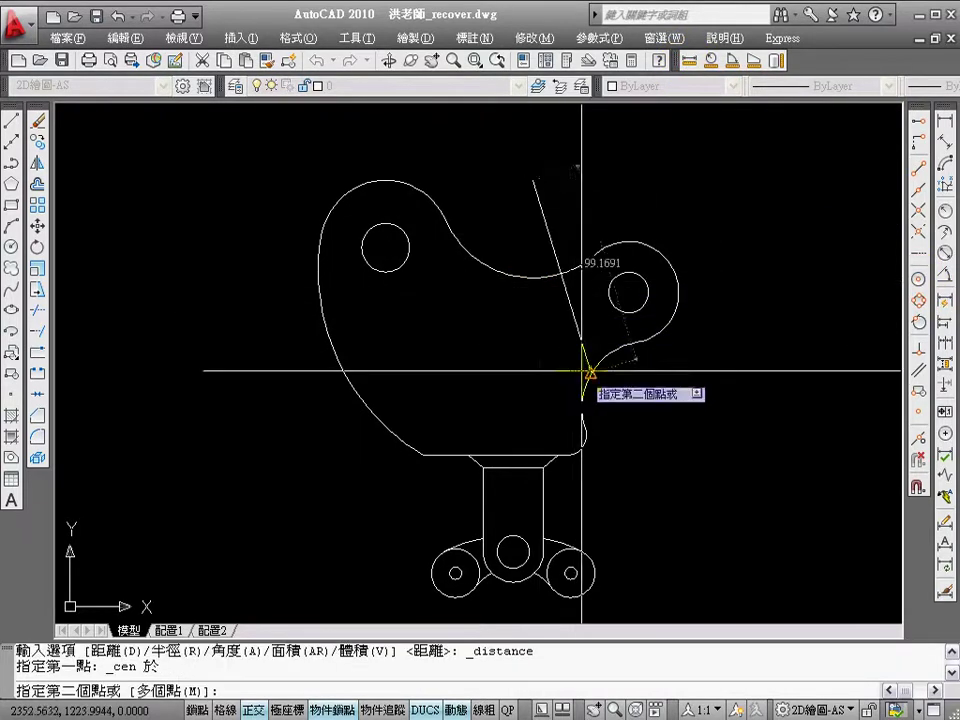
{"action": "left_click", "coordinate": [534, 574]}
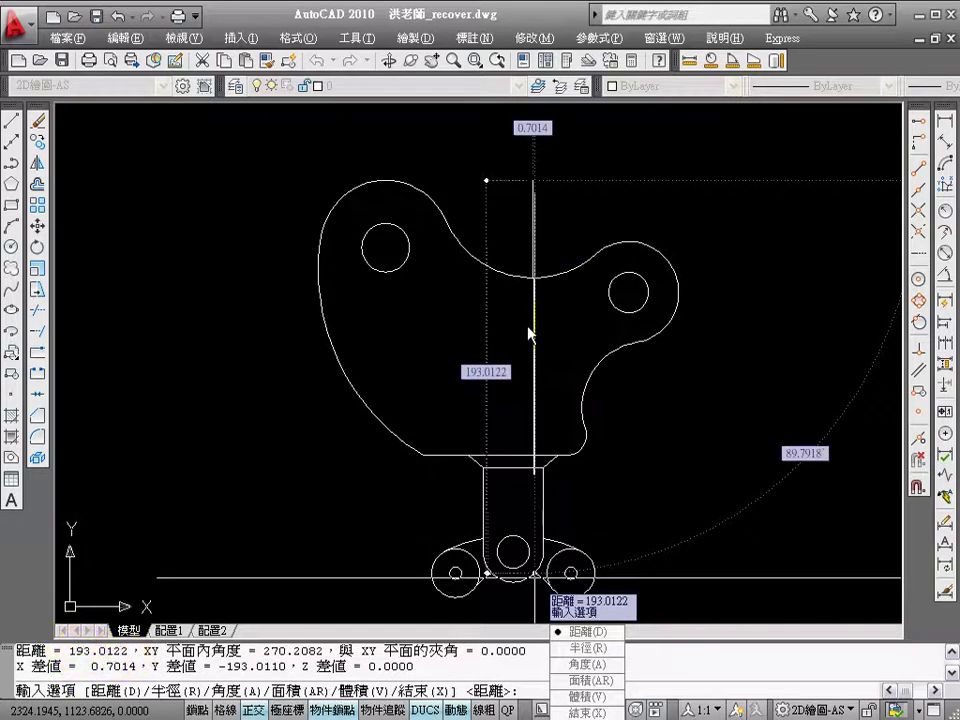
{"action": "key", "text": "Escape"}
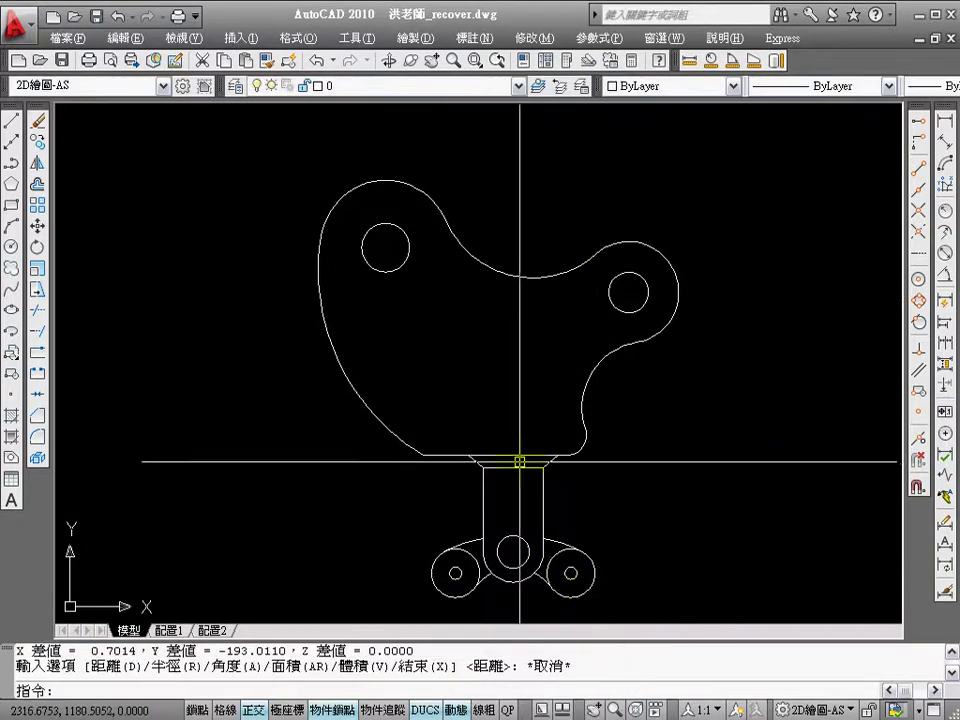
Trim the stem-top line and the overlapping arcs at the stem base and right base lobe
{"action": "middle_click_drag", "start_coordinate": [534, 478], "coordinate": [554, 420]}
{"action": "type", "text": "tr"}
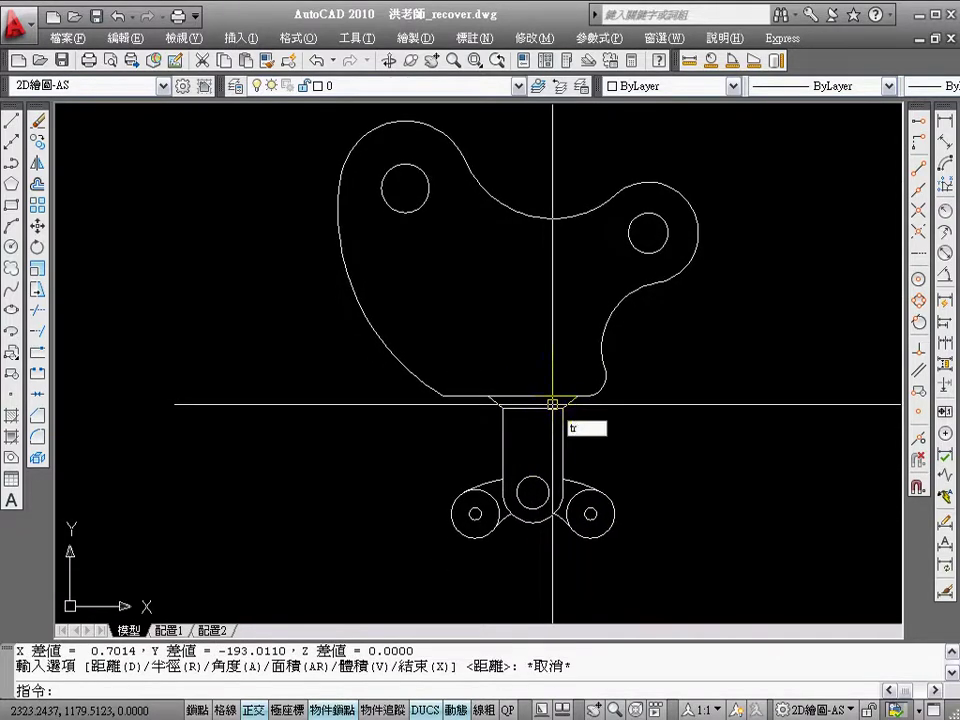
{"action": "key", "text": "Return"}
{"action": "key", "text": "Return"}
{"action": "left_click", "coordinate": [537, 407]}
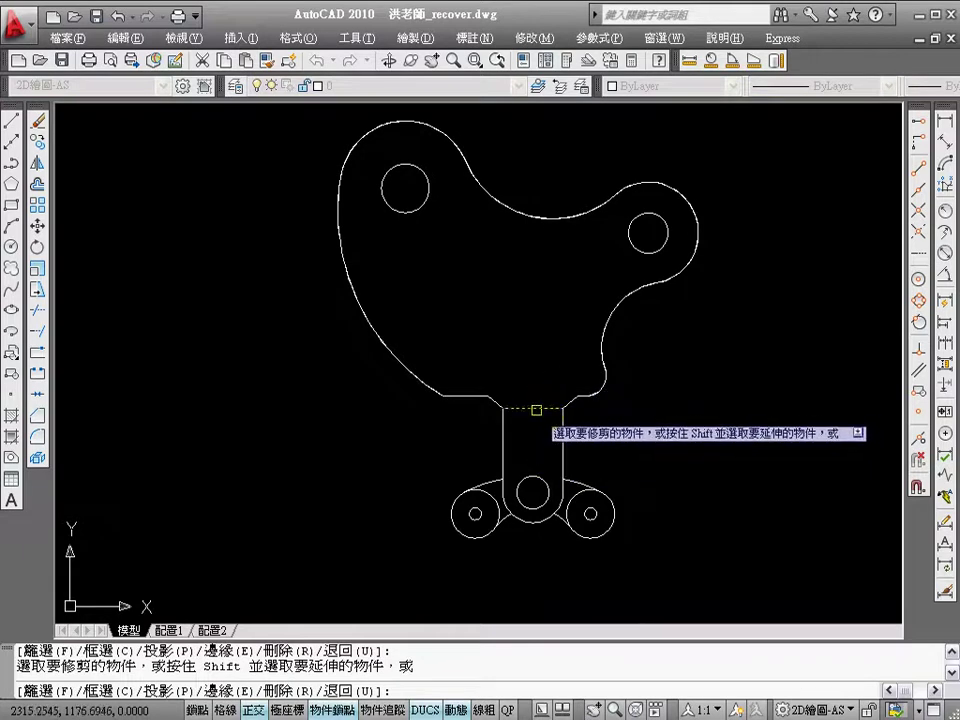
{"action": "left_click", "coordinate": [504, 490]}
{"action": "left_click", "coordinate": [565, 505]}
{"action": "left_click", "coordinate": [575, 500]}
{"action": "left_click", "coordinate": [580, 498]}
{"action": "key", "text": "Return"}
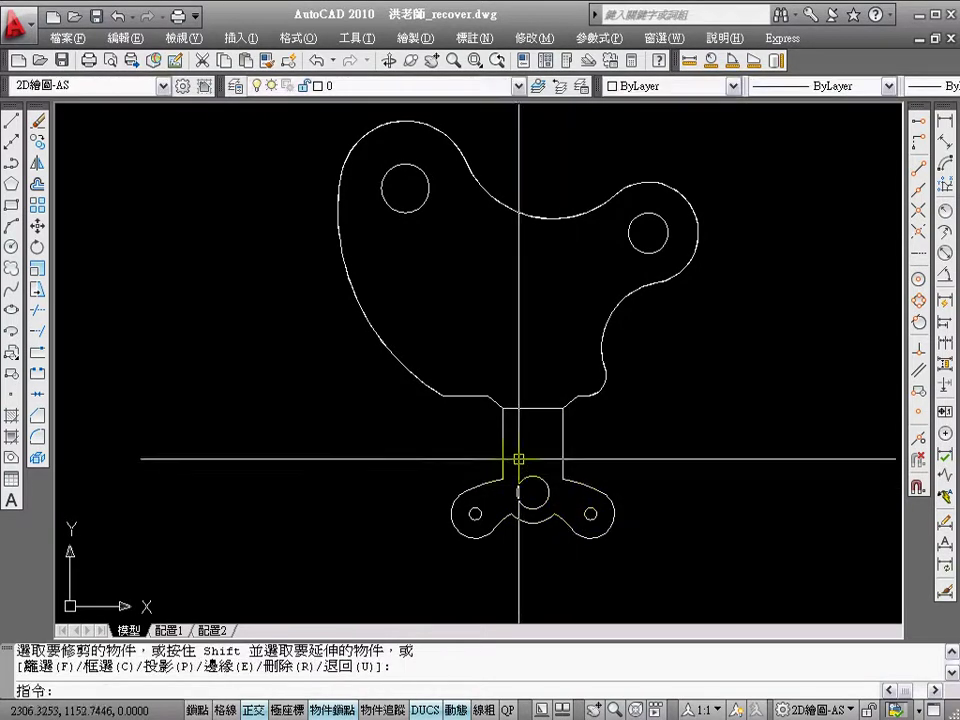
Erase the leftover line across the stem top, then start the BO Boundary command
{"action": "type", "text": "e"}
{"action": "key", "text": "Return"}
{"action": "left_click", "coordinate": [519, 439]}
{"action": "left_click", "coordinate": [518, 390]}
{"action": "key", "text": "Return"}
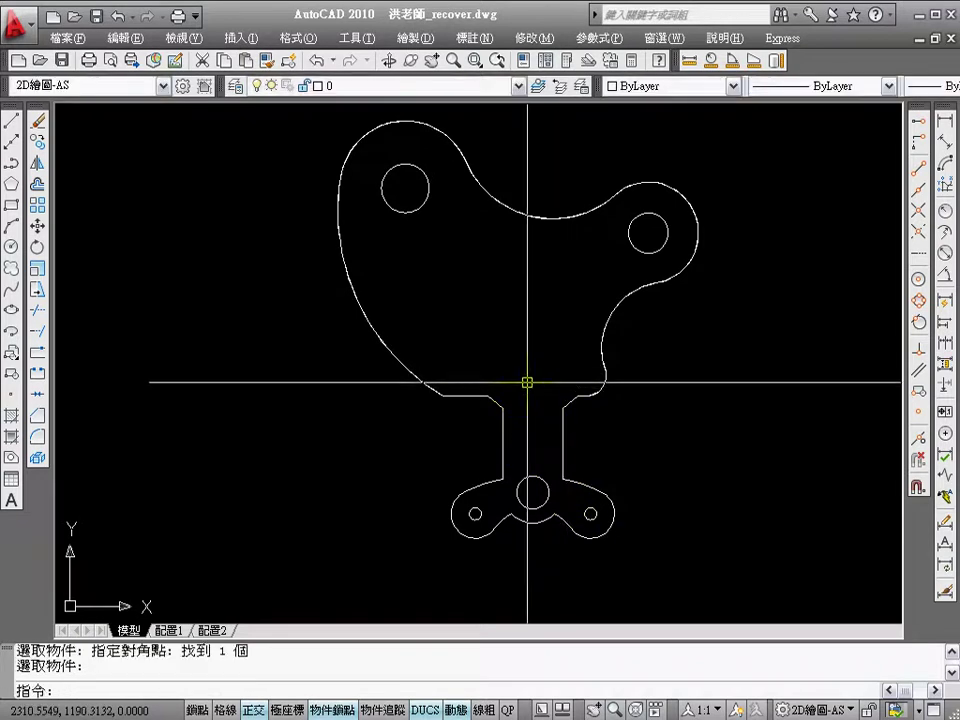
{"action": "type", "text": "bo"}
{"action": "key", "text": "Return"}
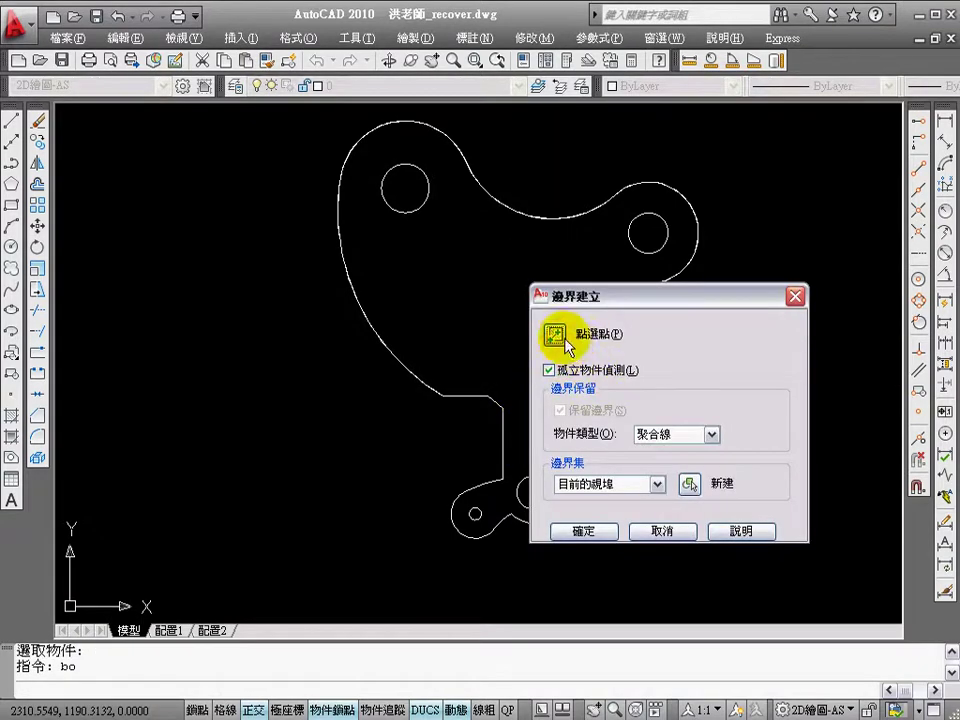
Create a boundary by picking a point inside the merged part outline
{"action": "left_click", "coordinate": [558, 338]}
{"action": "left_click", "coordinate": [490, 318]}
{"action": "key", "text": "Return"}
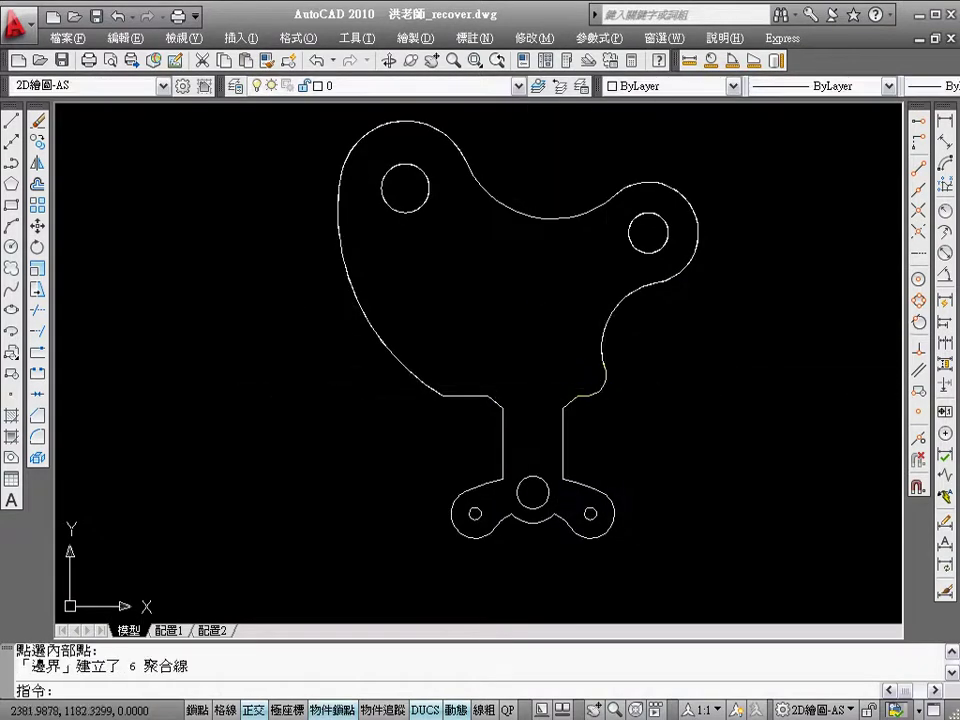
Measure the outline's area as an object: 18428.4776 area, 758.2307 perimeter
{"action": "left_click", "coordinate": [753, 60]}
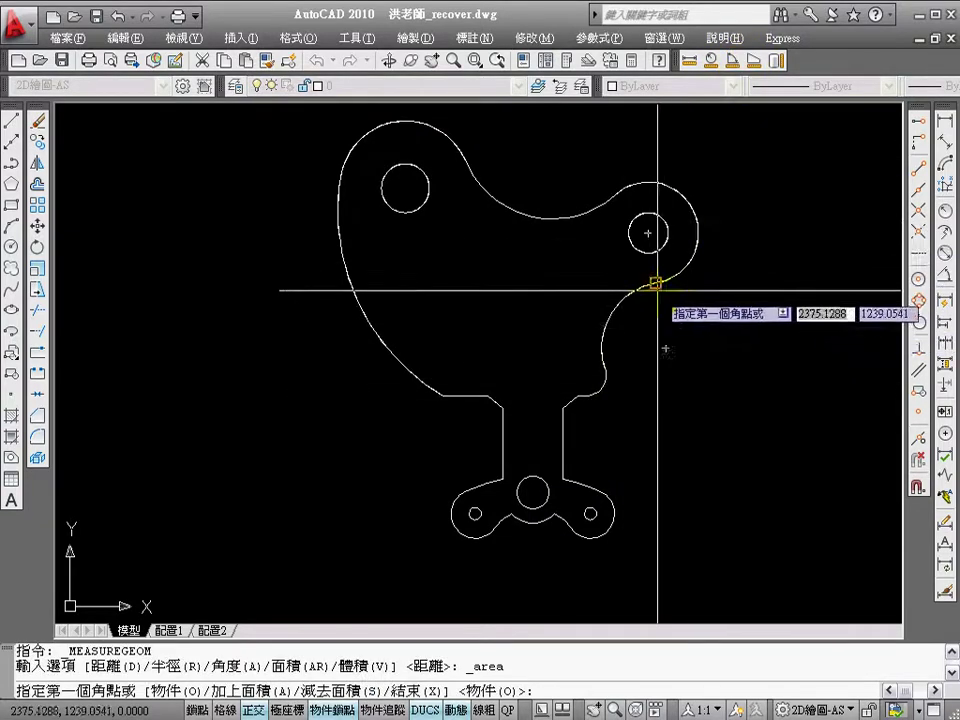
{"action": "type", "text": "a"}
{"action": "key", "text": "Return"}
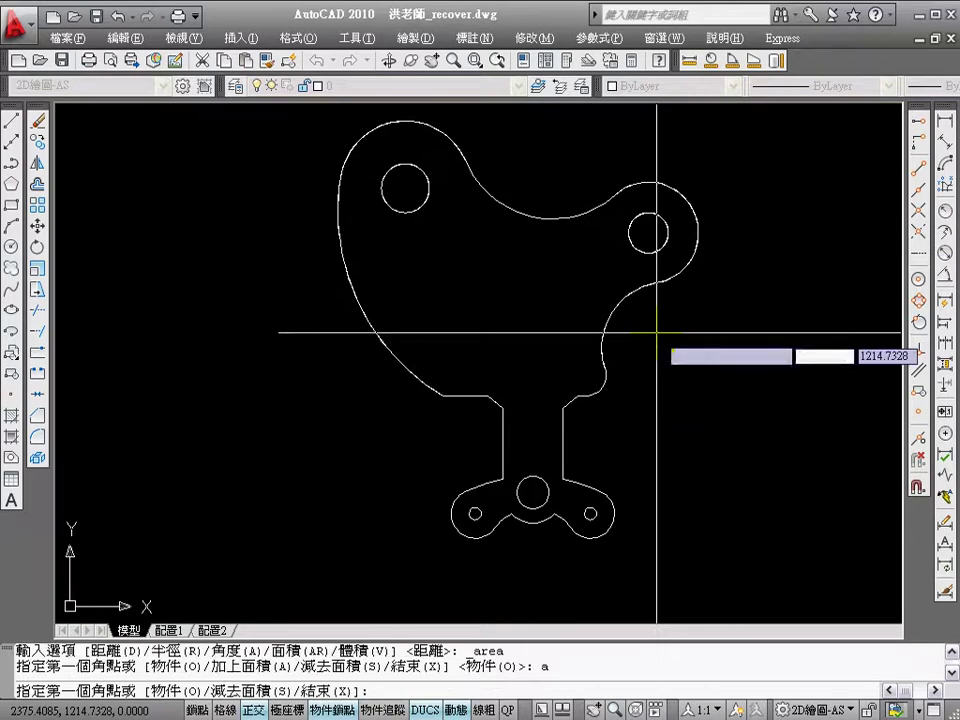
{"action": "key", "text": "Escape"}
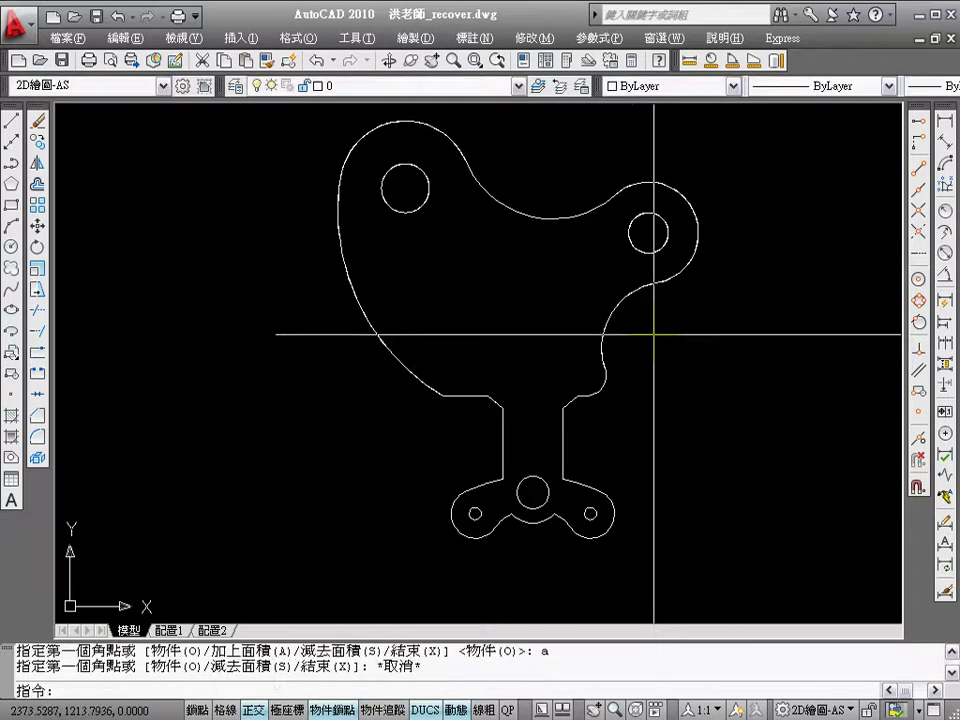
{"action": "left_click", "coordinate": [752, 60]}
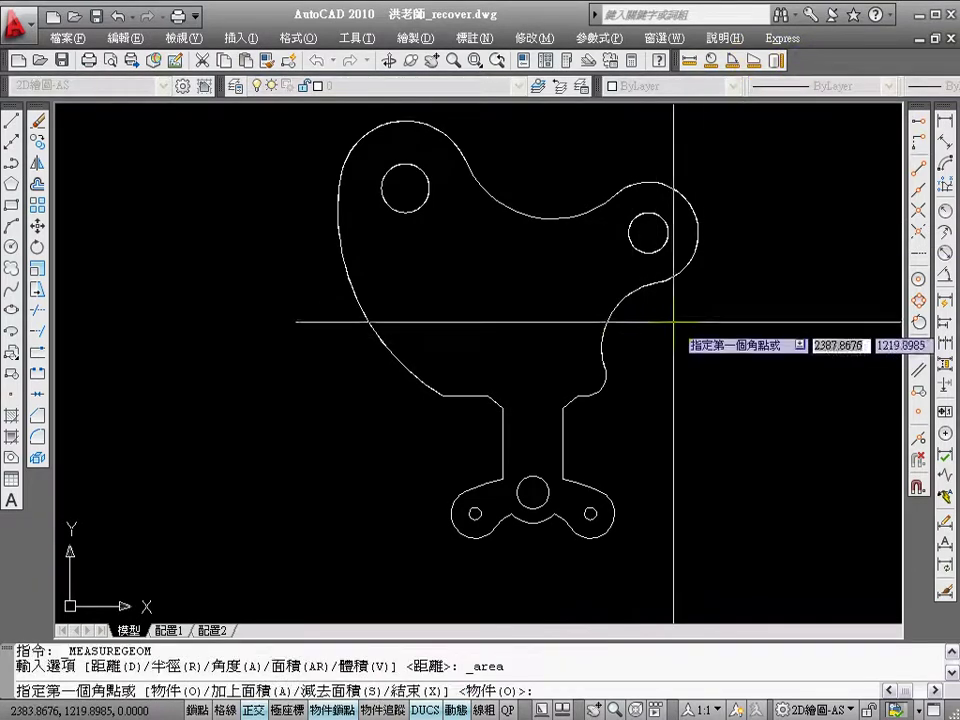
{"action": "type", "text": "o"}
{"action": "key", "text": "Return"}
{"action": "left_click", "coordinate": [656, 287]}
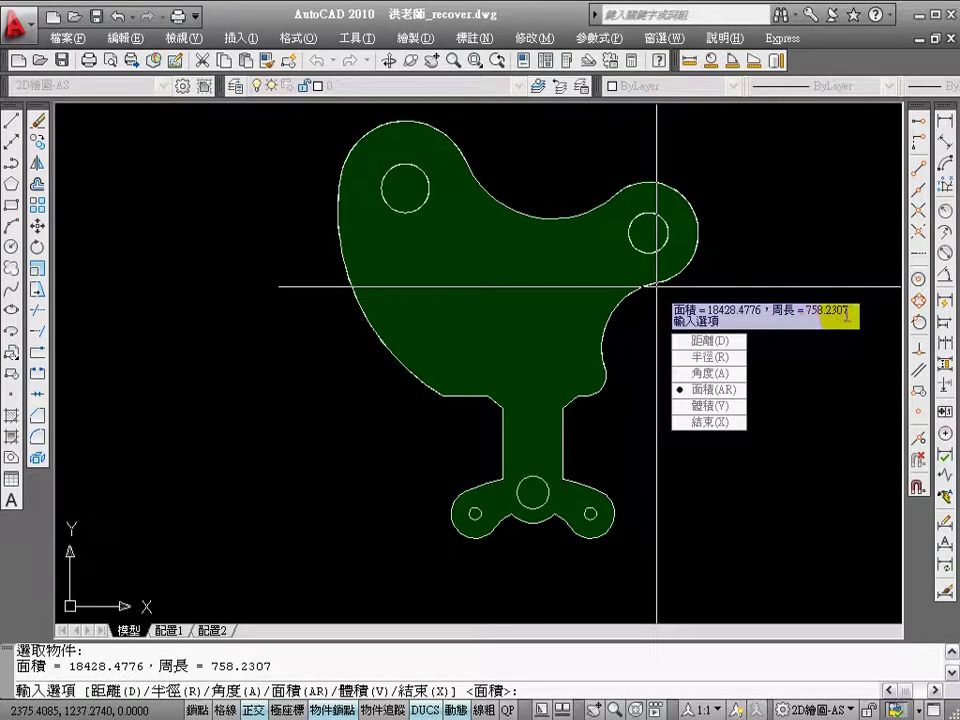
{"action": "key", "text": "Escape"}
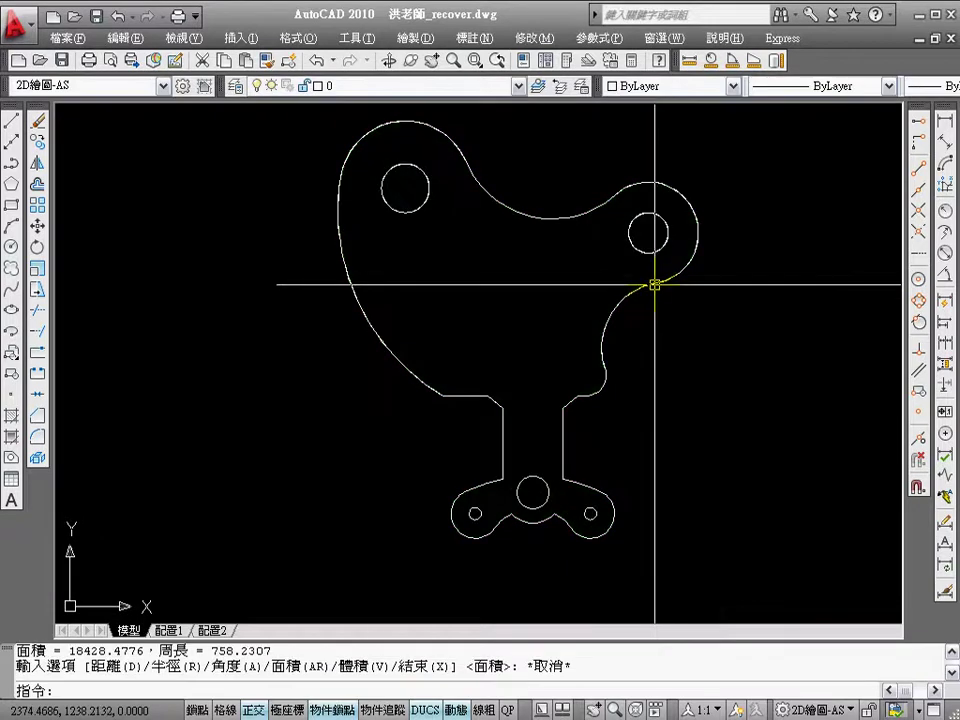